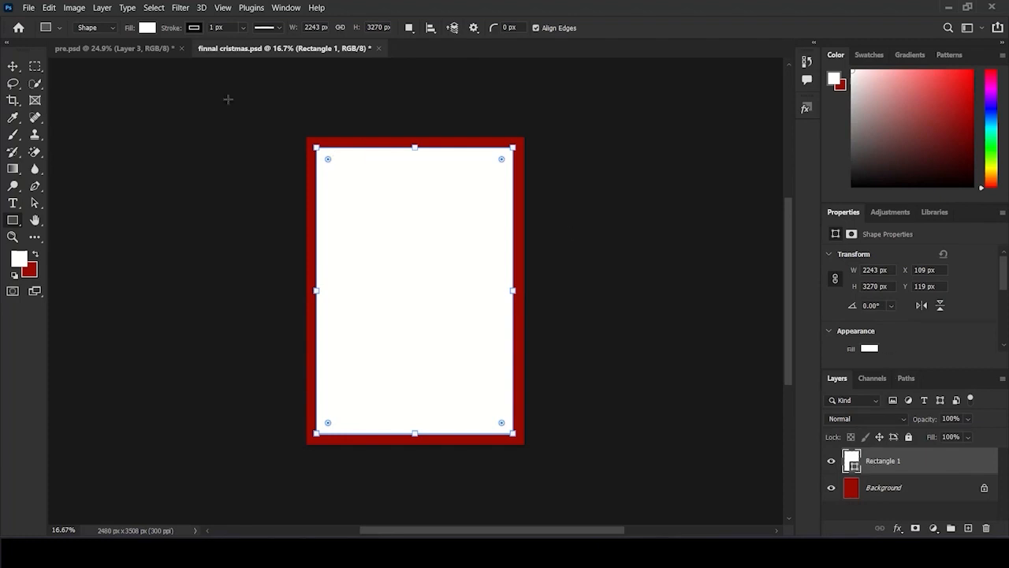
- Remove the fill from the rectangle inset in the red page and set its stroke width to 12.87 px
left_click(147, 28)
left_click(71, 53)
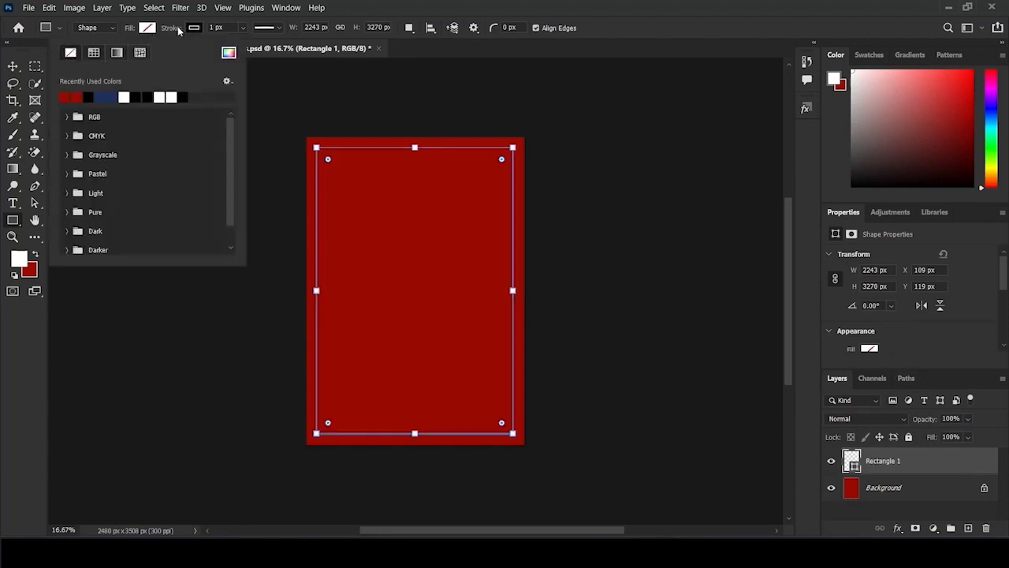
left_click(242, 30)
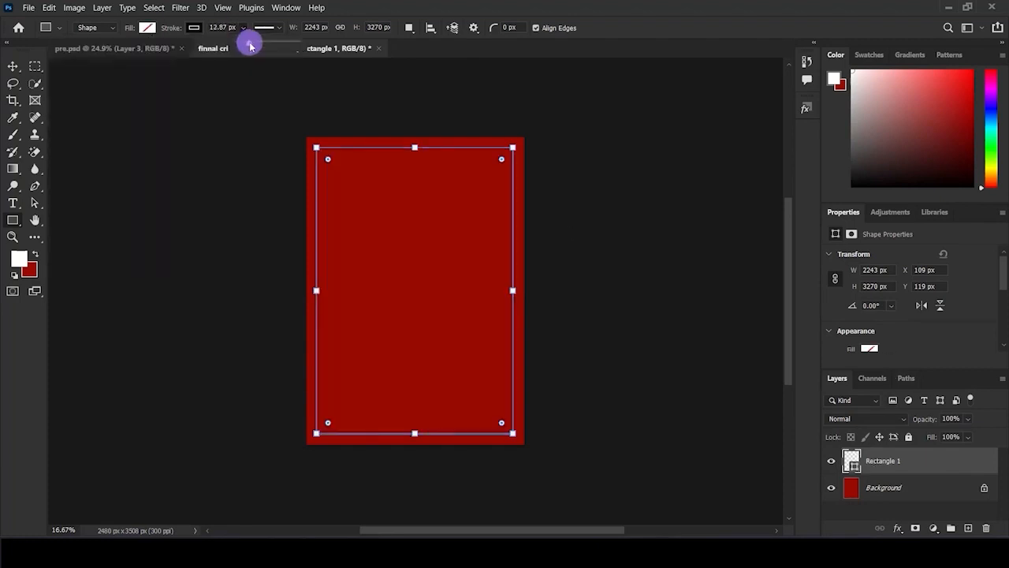
left_click(13, 67)
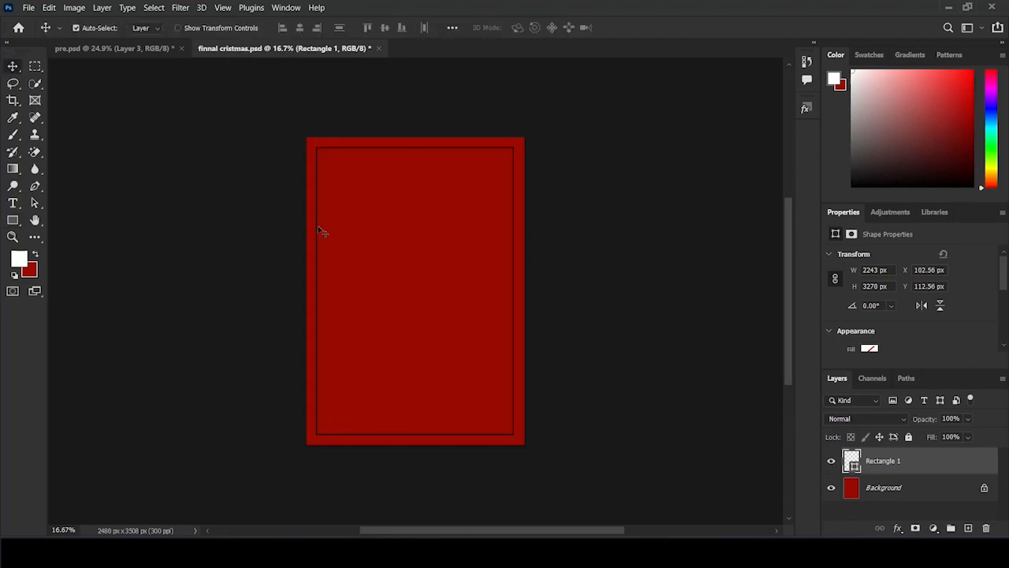
left_click(341, 245)
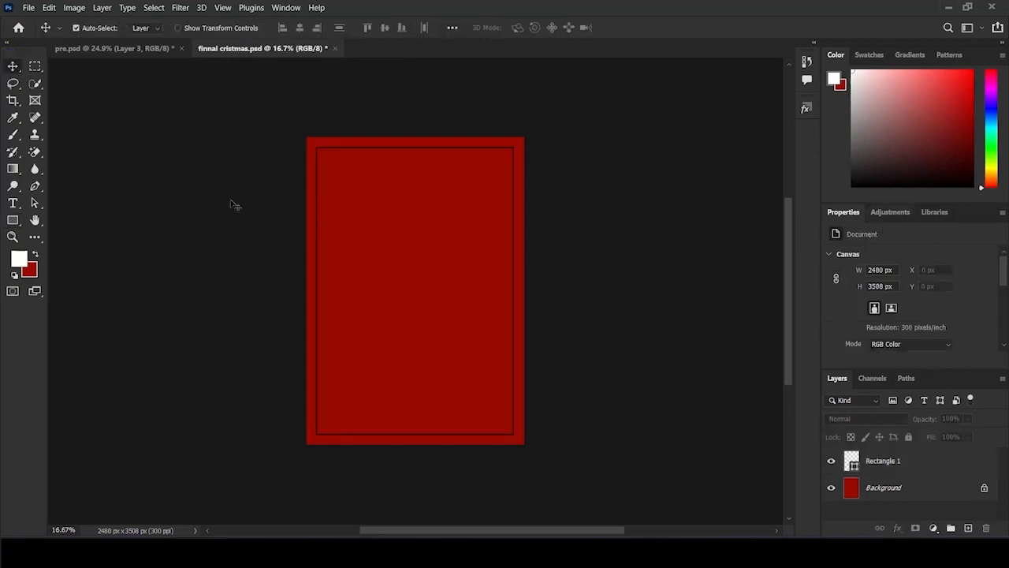
left_click(13, 219)
left_click(194, 28)
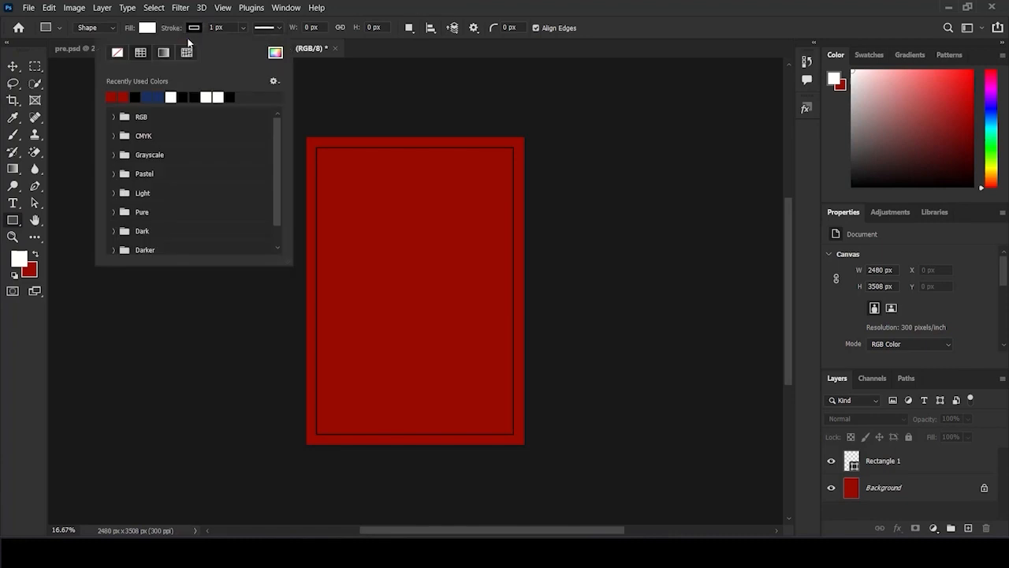
left_click(14, 66)
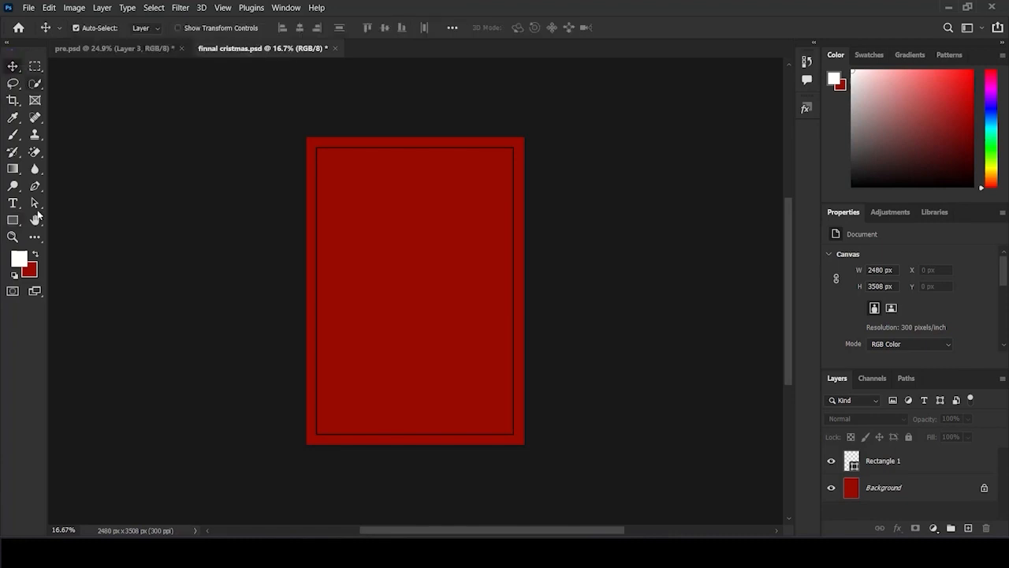
- Change the stroke color of the Rectangle 1 frame to white
left_click(883, 464)
left_click(12, 219)
left_click(195, 28)
left_click(112, 95)
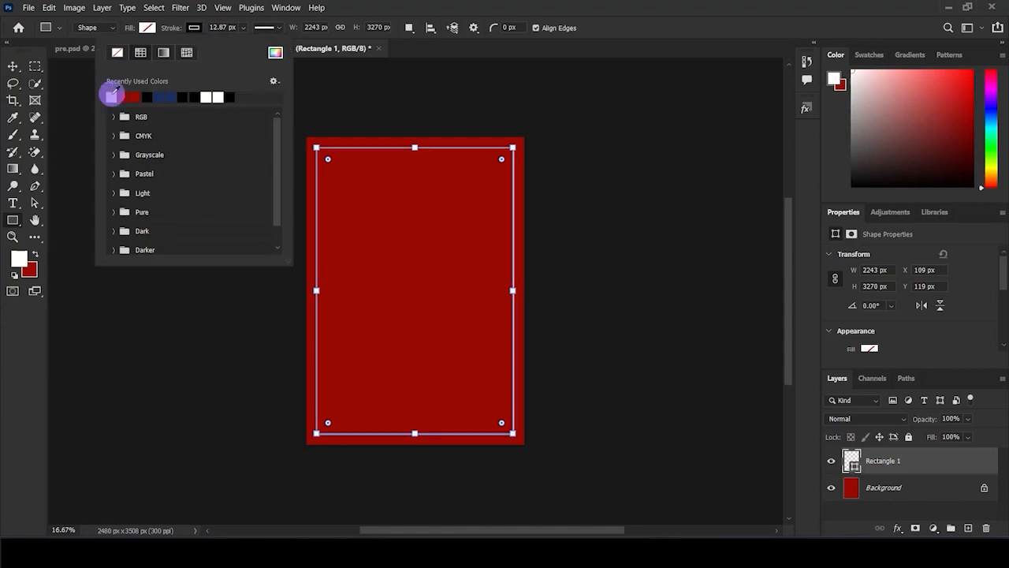
left_click(15, 66)
scroll(652, 208, "up", 1)
scroll(653, 208, "down", 2)
scroll(532, 244, "up", 1)
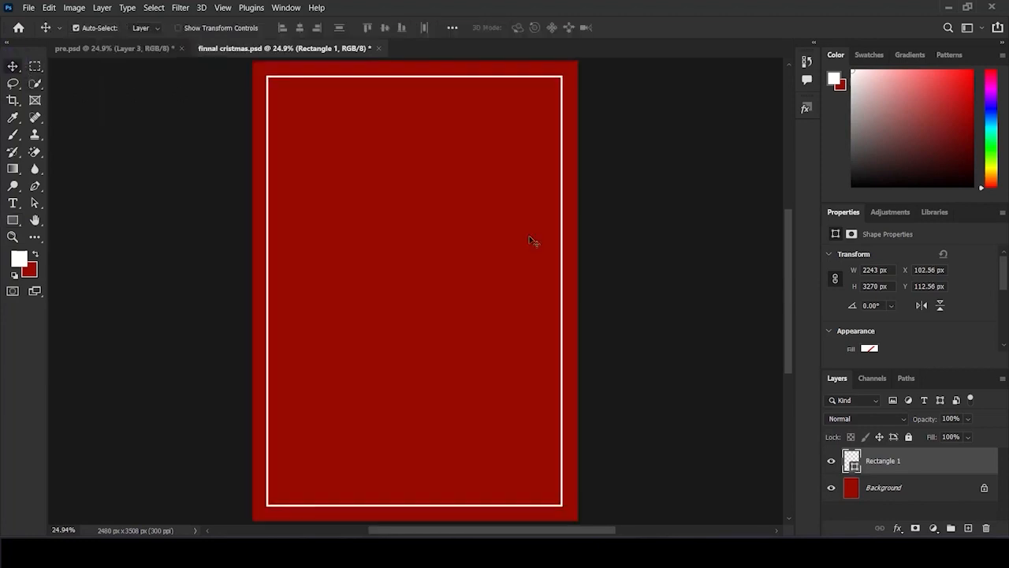
scroll(518, 207, "down", 1)
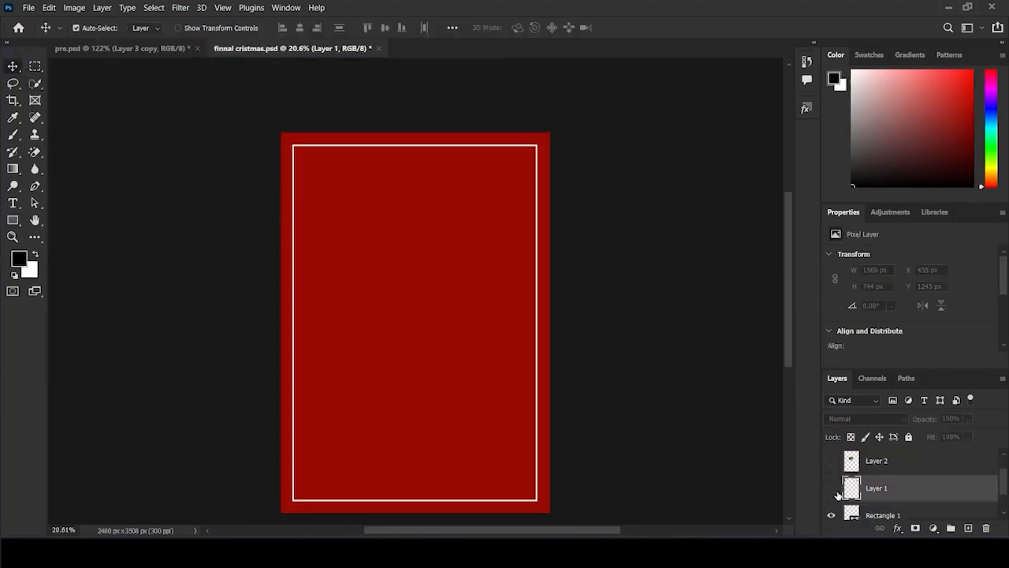
- Show the snowflake and star decoration on Layer 1 and scale it to 101.91% to span the page's upper edge
left_click(831, 488)
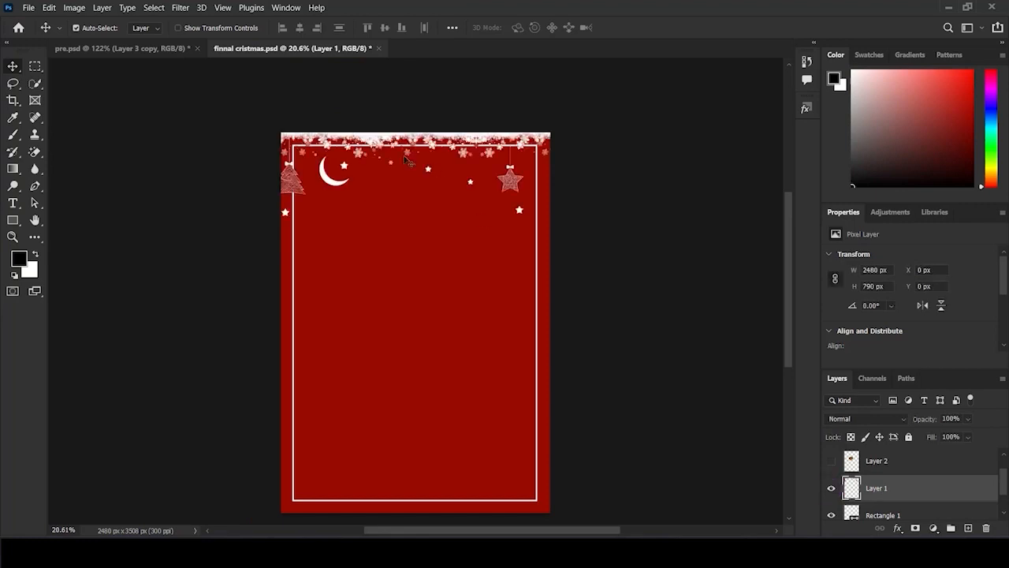
left_click_drag(370, 144, 368, 143)
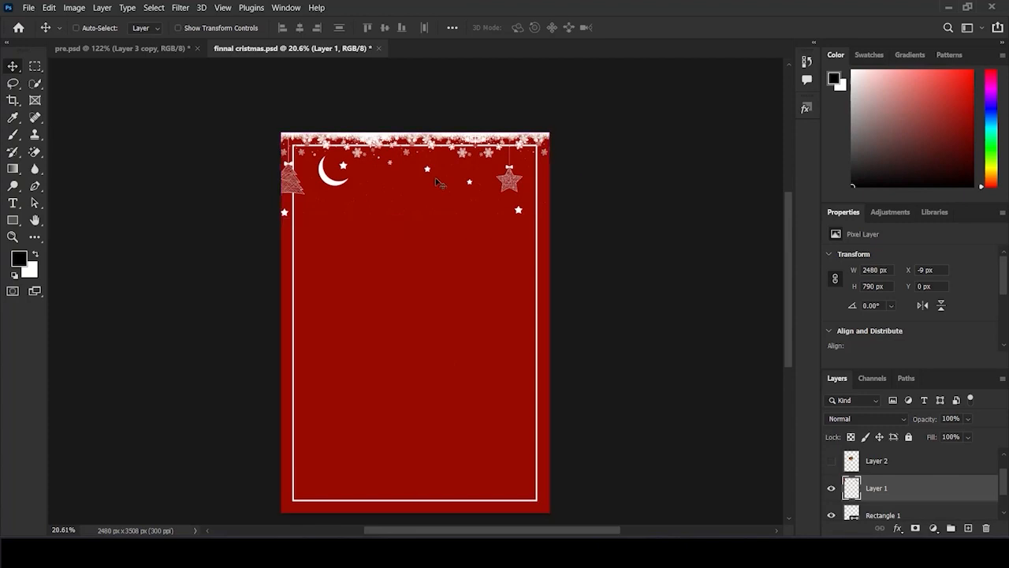
key("ctrl+t")
left_click_drag(552, 224, 554, 229)
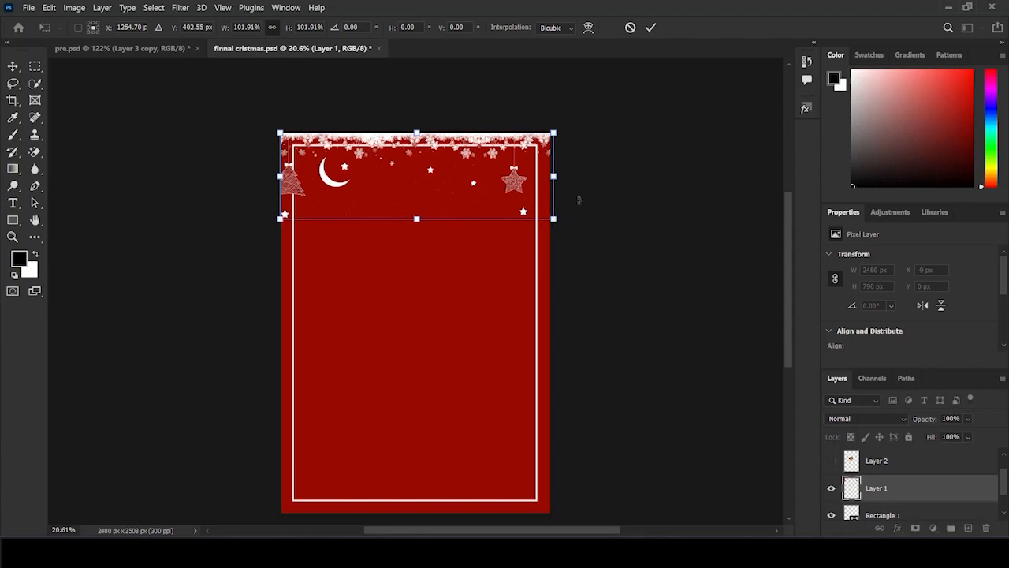
left_click(652, 27)
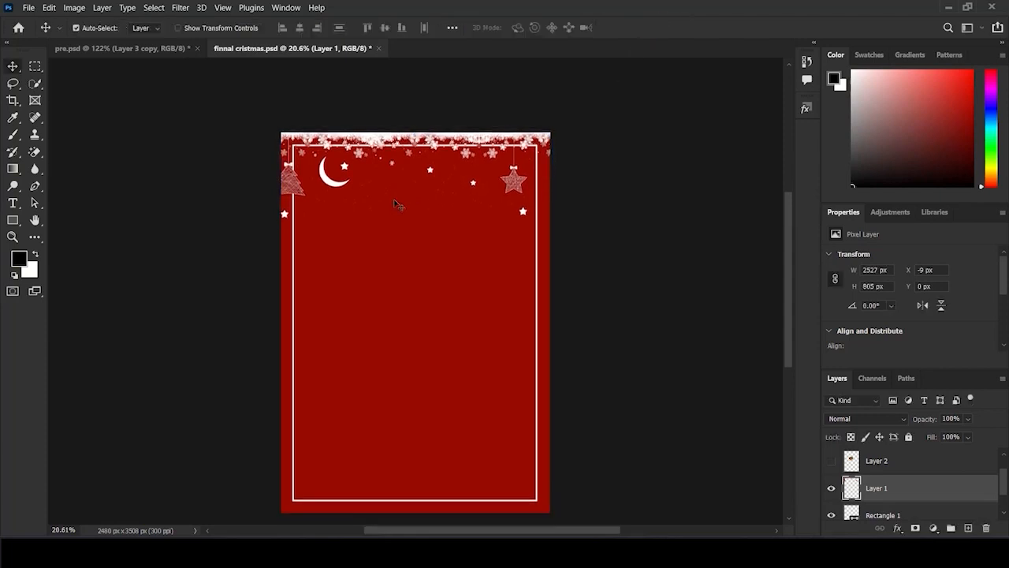
- Bring in the crumpled paper texture and stretch it to the white frame's width, extending up to the page's upper edge
left_click_drag(684, 533, 407, 323)
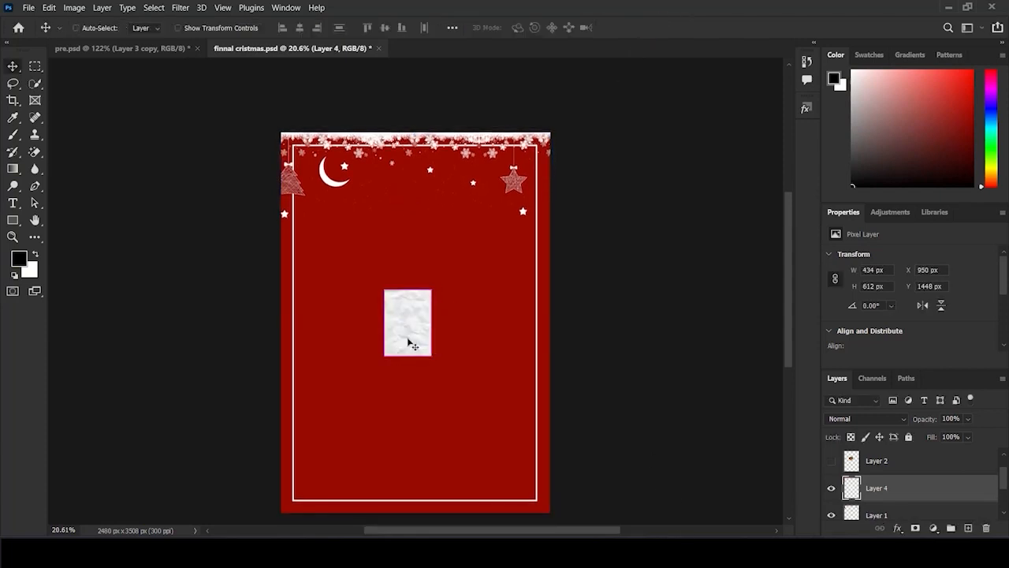
left_click_drag(438, 361, 563, 498)
left_click_drag(521, 449, 420, 354)
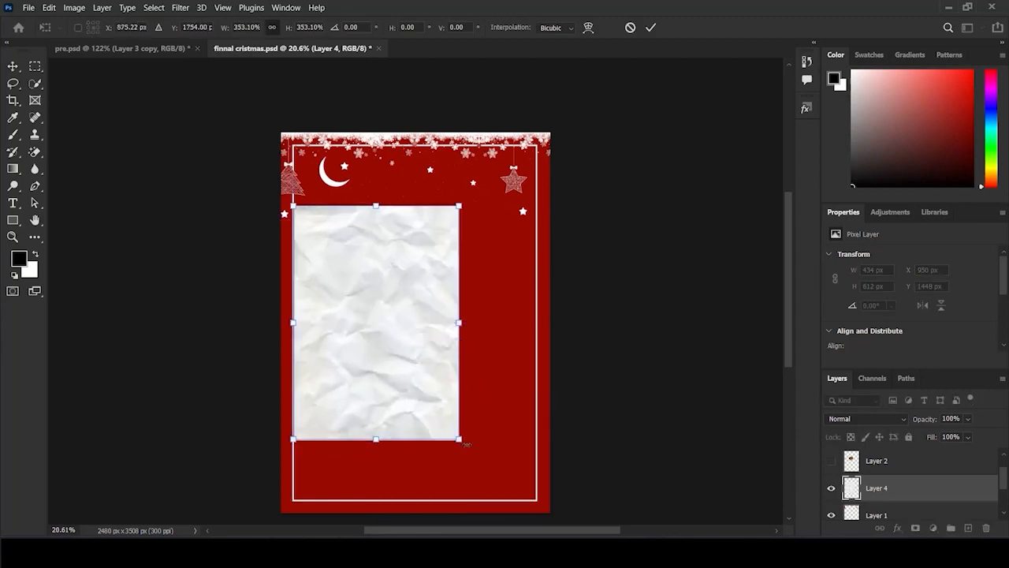
left_click_drag(460, 442, 503, 420)
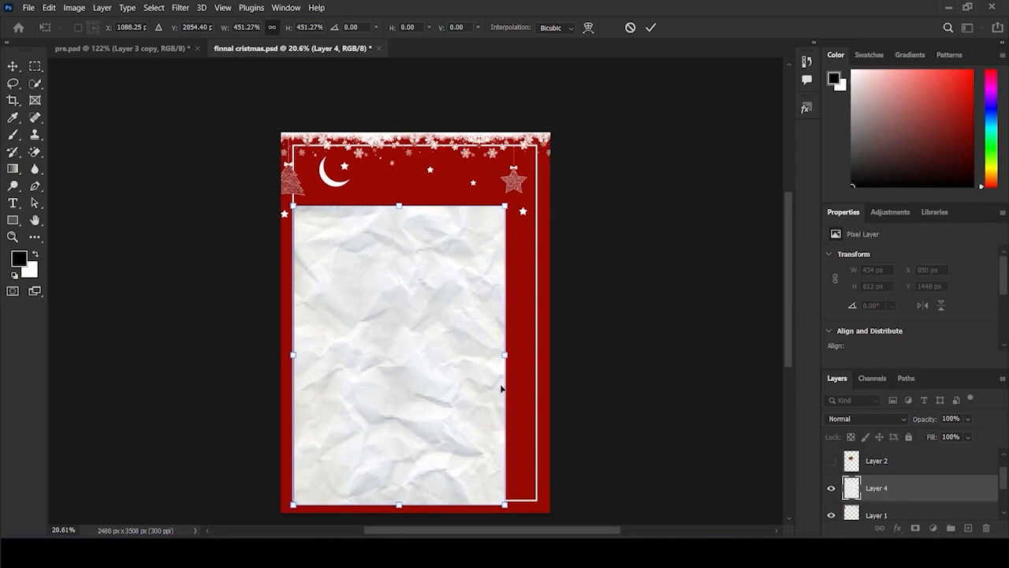
left_click_drag(504, 354, 536, 355)
left_click_drag(414, 198, 413, 133)
- Place the paper texture layer directly above the Background and blend it with Multiply at a reduced opacity
scroll(893, 488, "down", 1)
left_click_drag(889, 471, 898, 503)
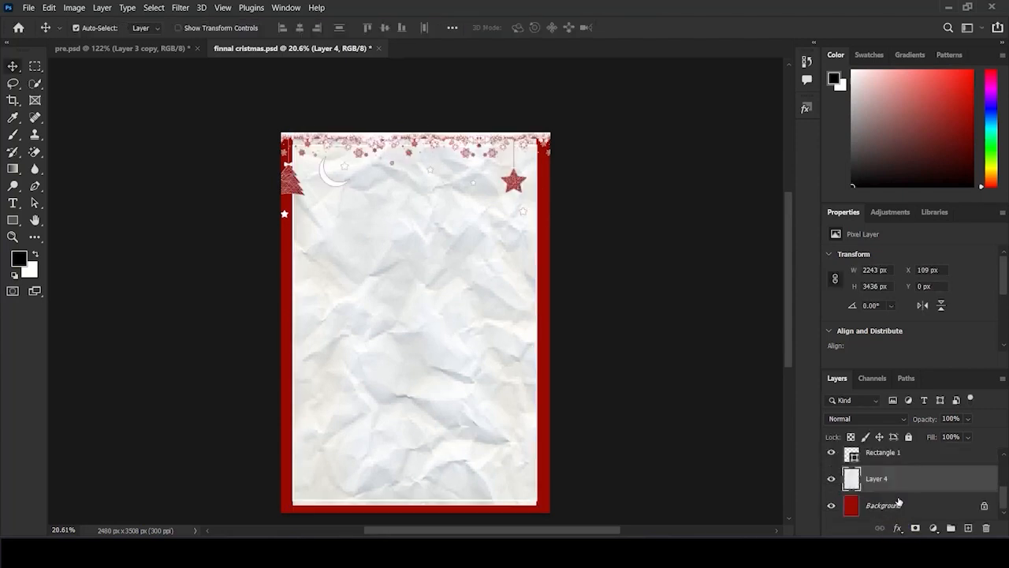
left_click(876, 421)
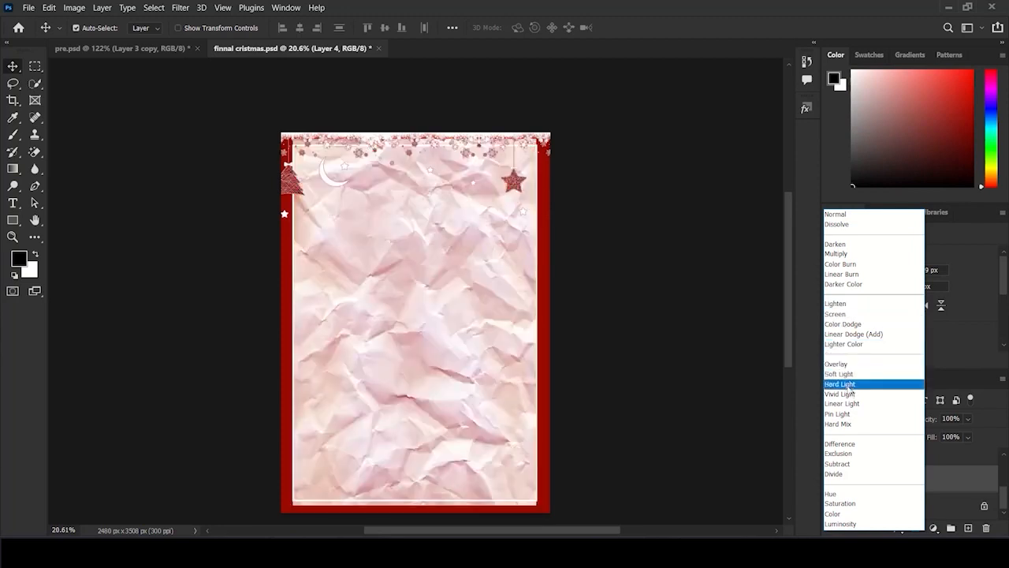
left_click(834, 254)
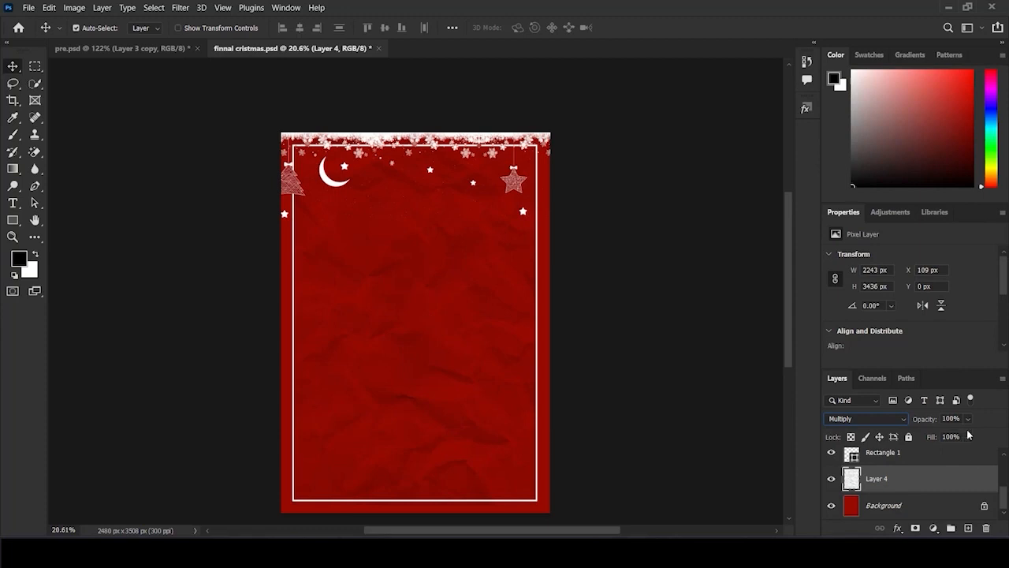
left_click_drag(968, 433, 953, 439)
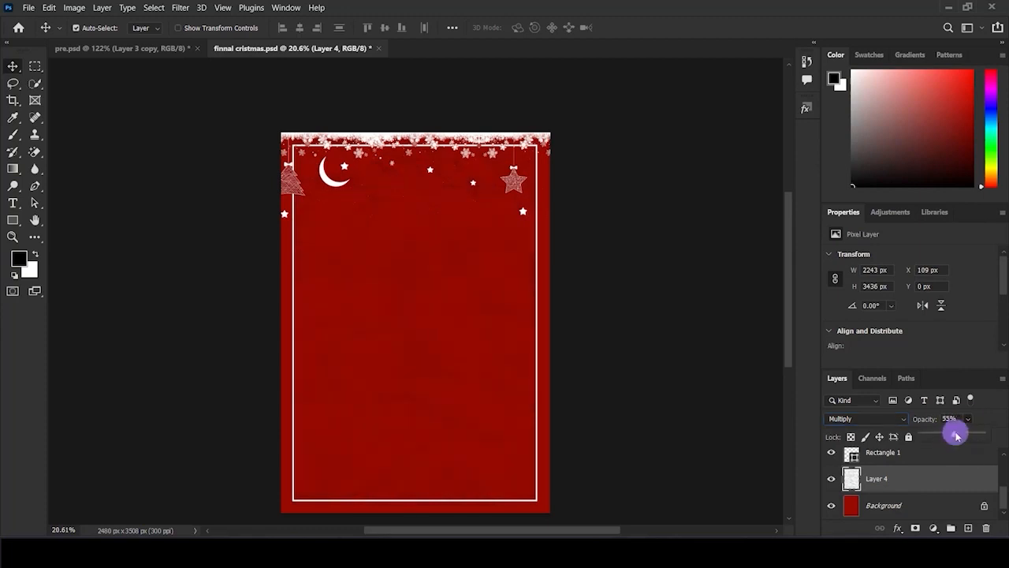
- Start a custom gradient for the Background layer with its first color stop sampled from the poster's red, 900901
left_click(871, 511)
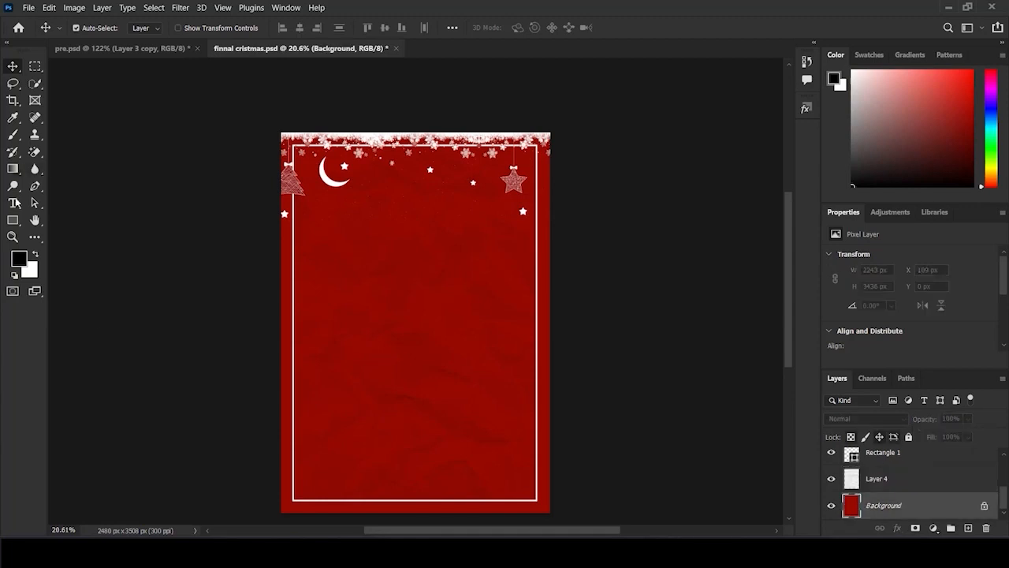
left_click(14, 168)
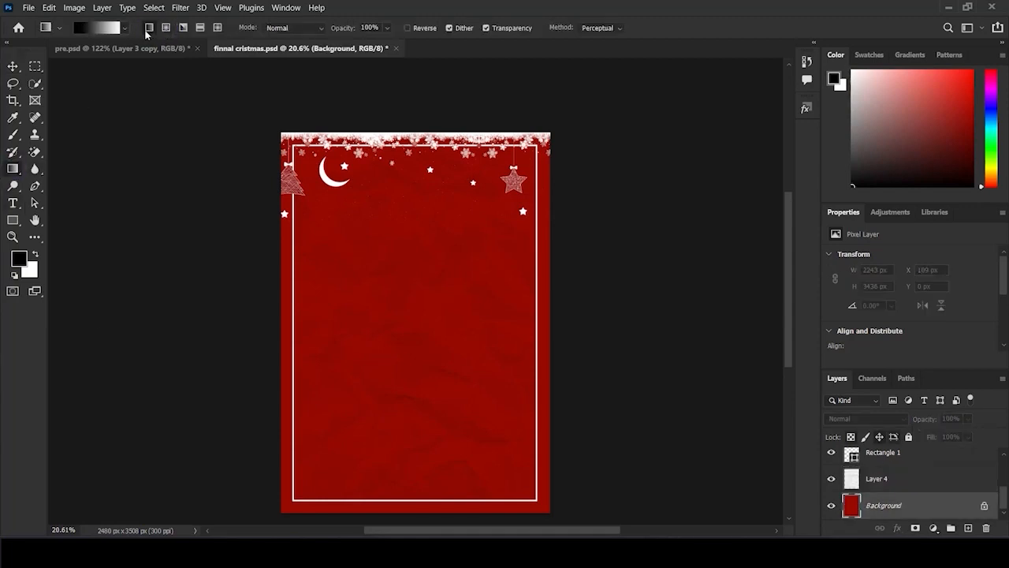
left_click(101, 28)
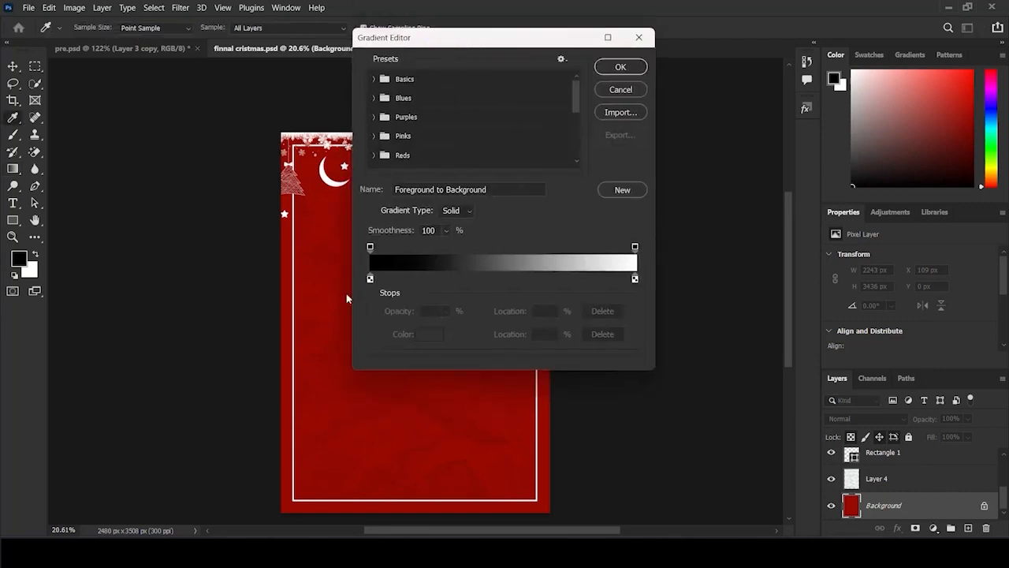
double_click(370, 279)
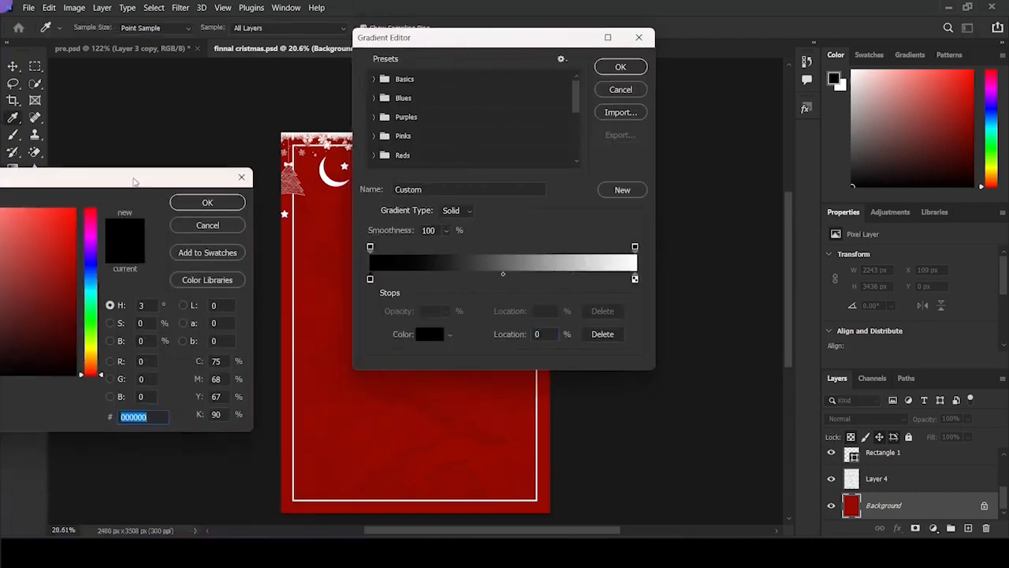
left_click(332, 379)
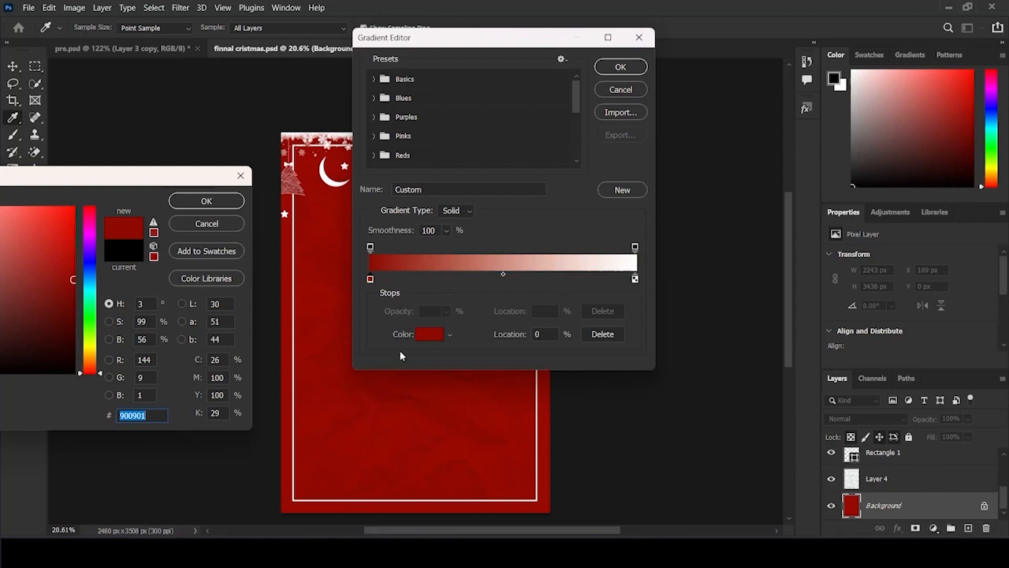
left_click(170, 207)
- Set the gradient's end color stop to a darker shade of the poster's red and accept the gradient
double_click(634, 278)
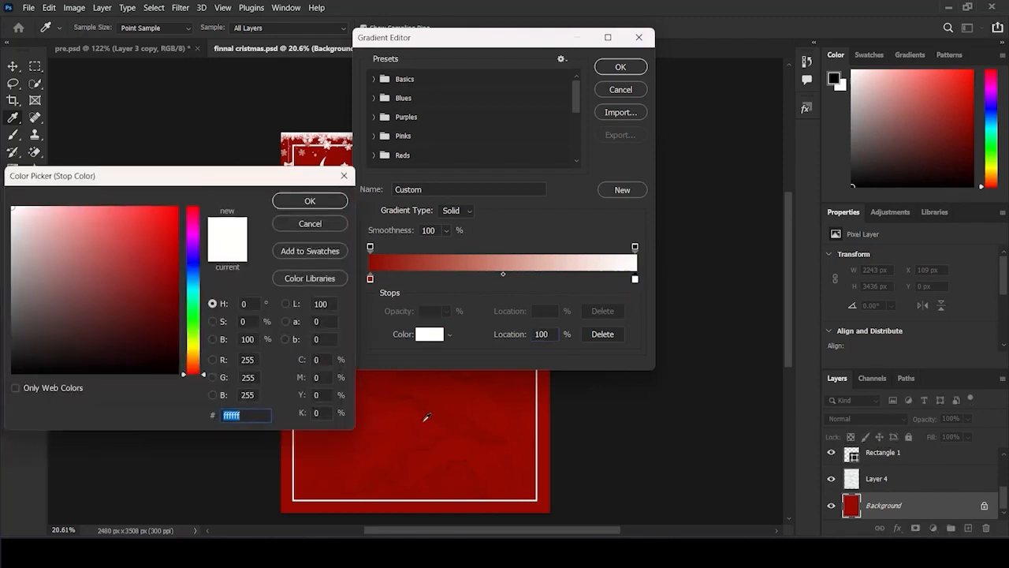
left_click(420, 394)
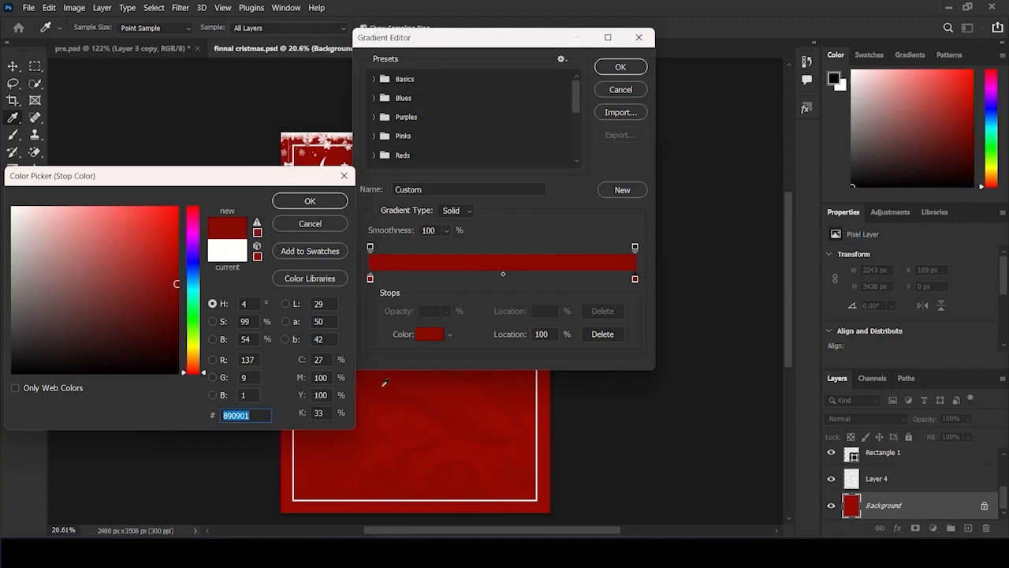
left_click(310, 200)
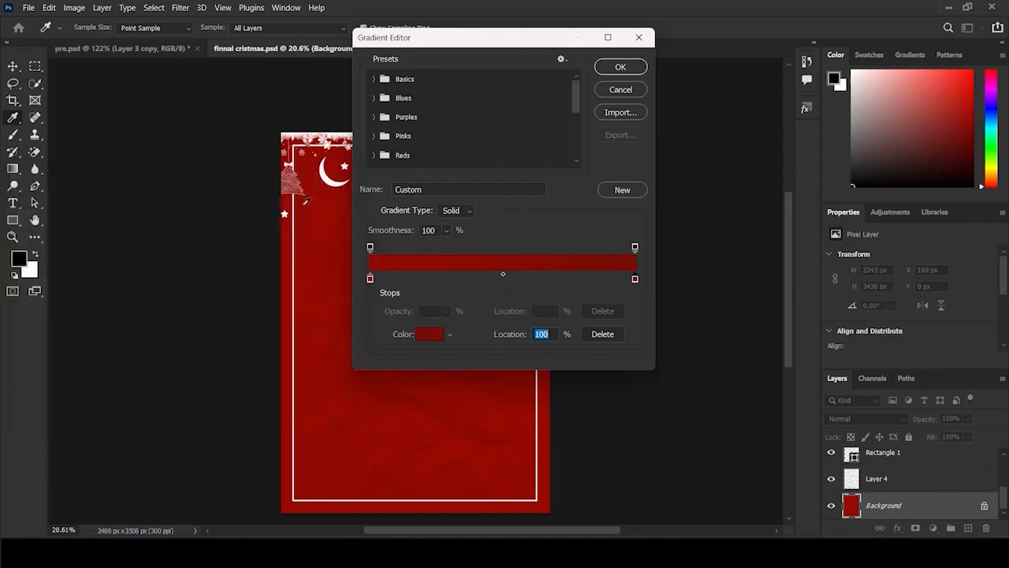
left_click(620, 66)
- Fill the Background layer with the red linear gradient, running from the page's upper edge down to its lower edge
left_click_drag(405, 114, 421, 508)
scroll(480, 368, "down", 2)
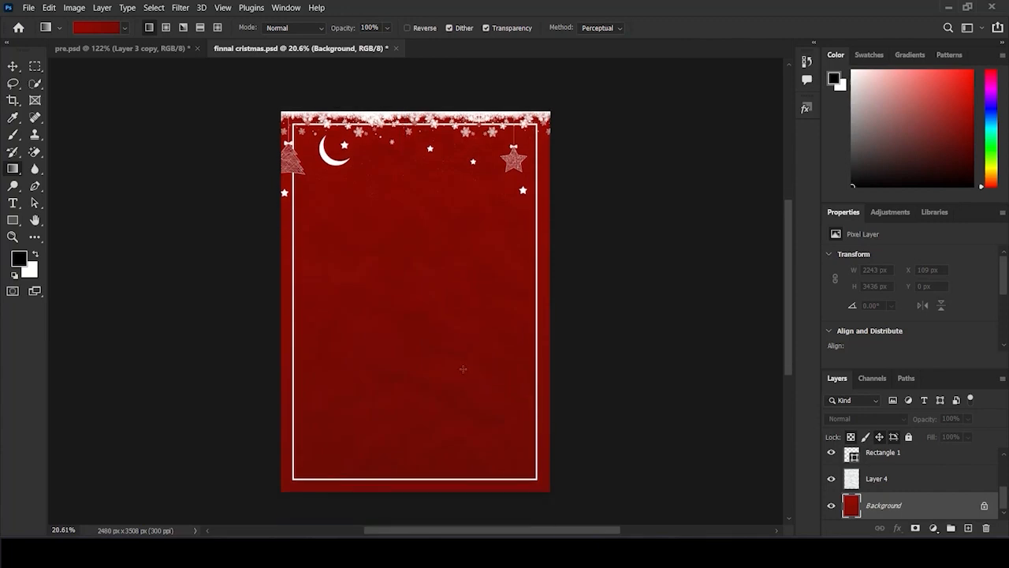
left_click(14, 67)
- Show the Merry Christmas lettering on Layer 3 and shift it toward the upper right of the page's middle
scroll(835, 488, "up", 3)
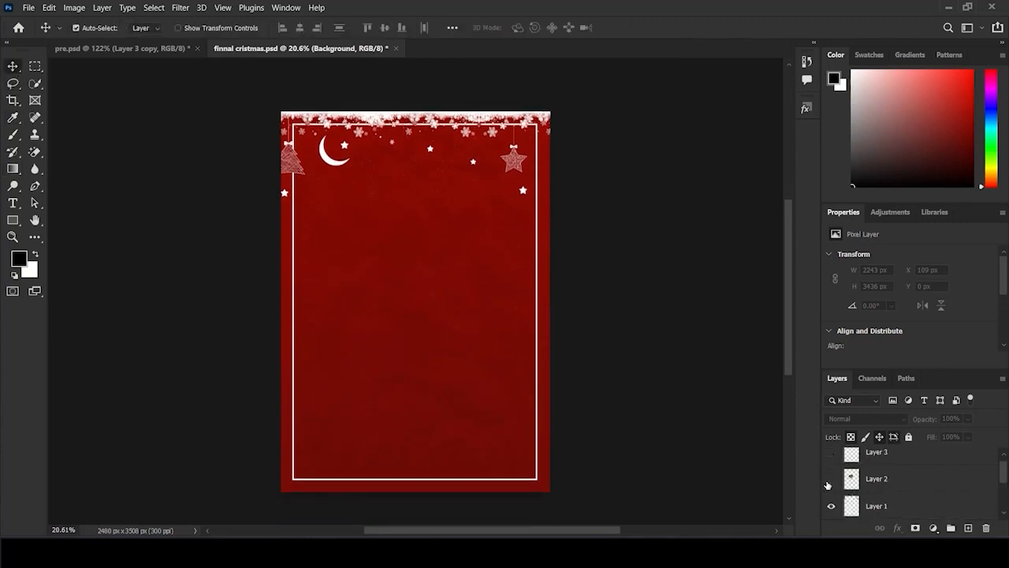
left_click(831, 456)
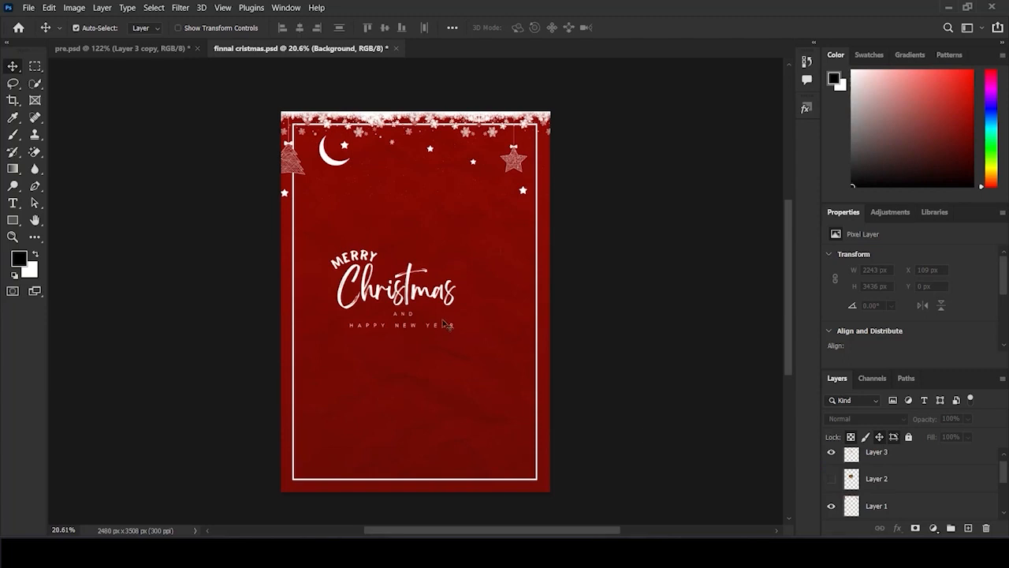
scroll(401, 282, "up", 6)
left_click_drag(420, 278, 461, 249)
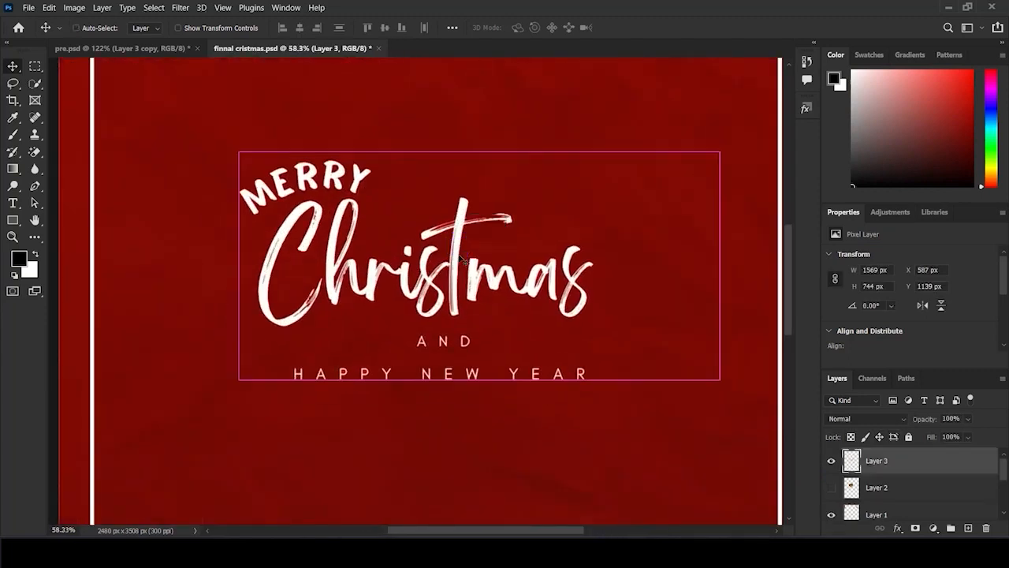
- Enlarge the Merry Christmas lettering and reposition it near the center of the white frame
scroll(461, 258, "down", 5)
key("ctrl+t")
left_click_drag(531, 300, 598, 337)
left_click_drag(460, 261, 417, 226)
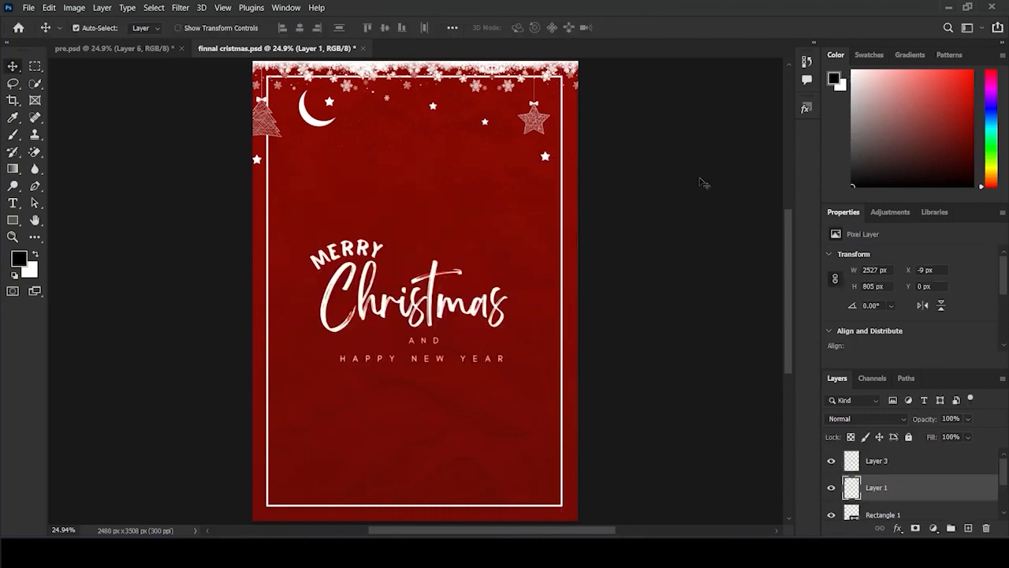
- Paste the golden bells artwork, position it above the Merry Christmas lettering, and move the lettering down to make room
key("ctrl+v")
left_click_drag(441, 335, 444, 258)
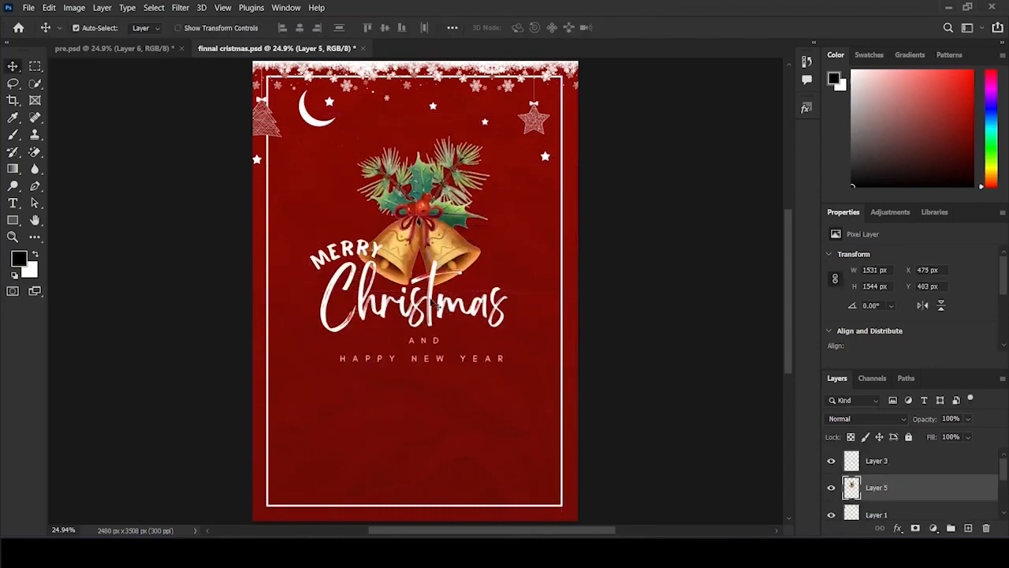
left_click_drag(430, 321, 426, 363)
left_click_drag(444, 258, 438, 256)
- Darken the golden bells on Layer 5 with Levels by lowering the white output level to 223
key("ctrl+l")
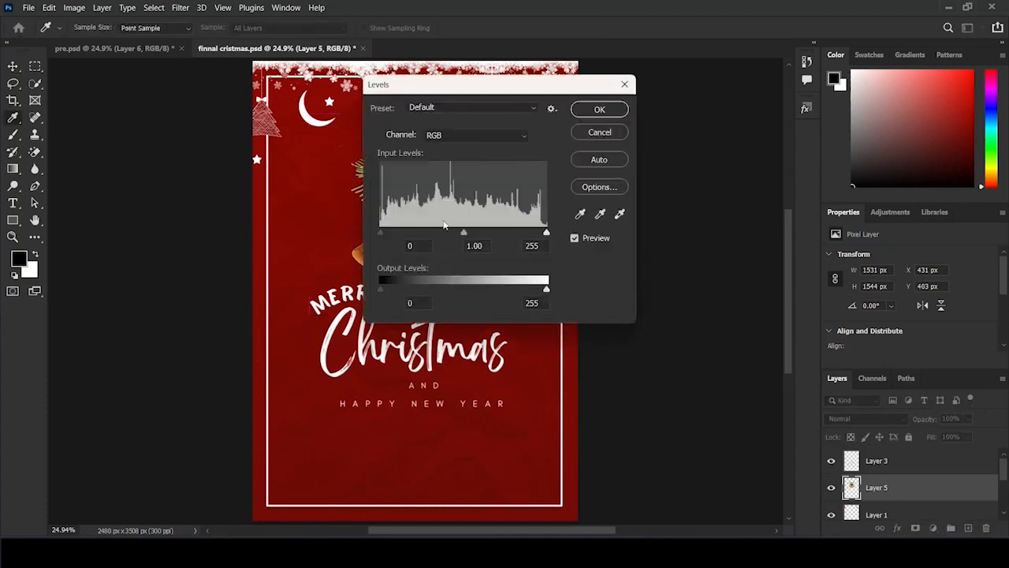
left_click_drag(473, 92, 731, 104)
left_click_drag(805, 301, 827, 305)
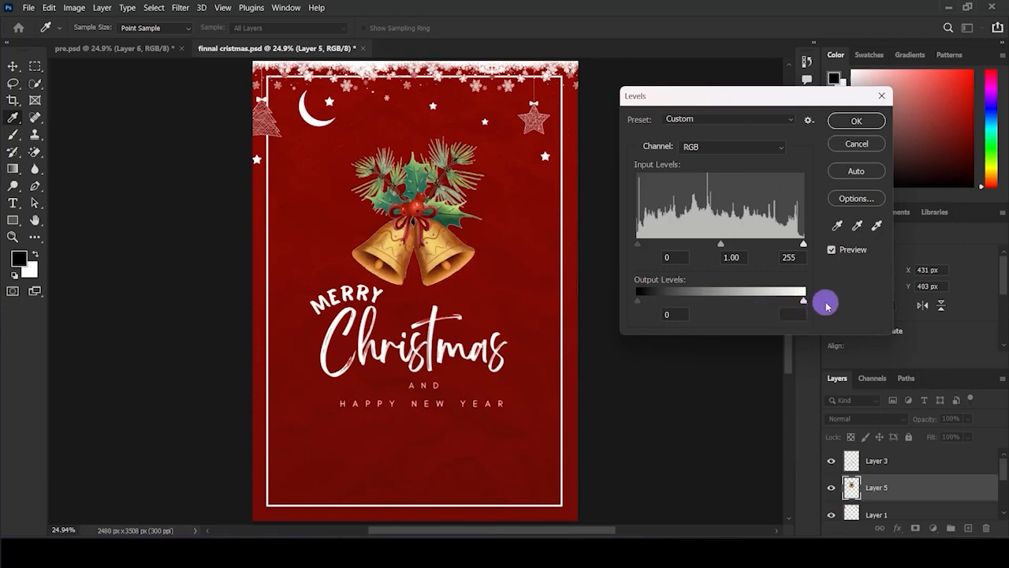
left_click_drag(643, 305, 604, 300)
mouse_move(804, 304)
left_mouse_down()
mouse_move(777, 300)
mouse_move(784, 307)
left_mouse_up()
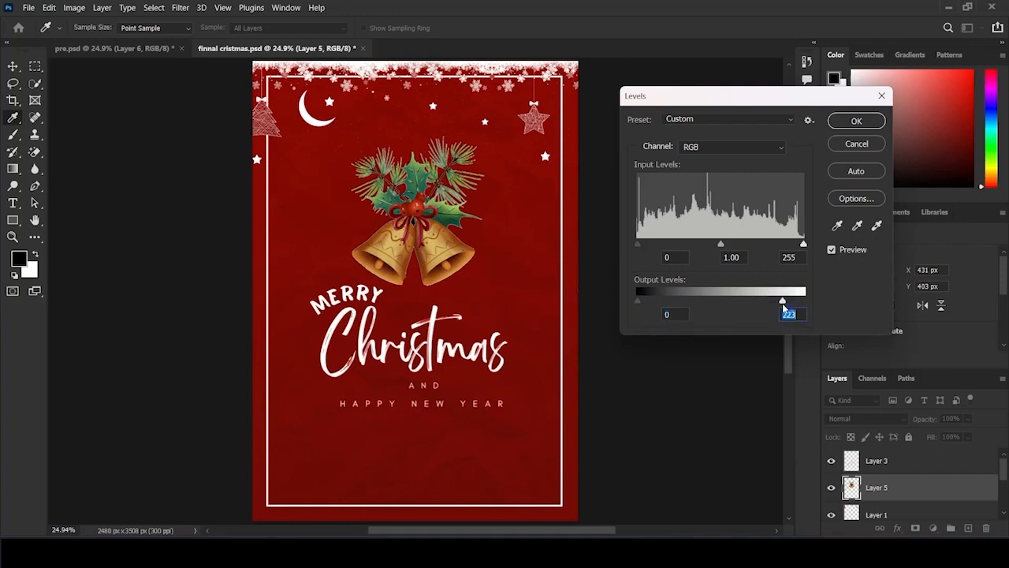
left_click(856, 121)
- Paste the Santa image over the lettering and move it slightly lower on the page
key("v")
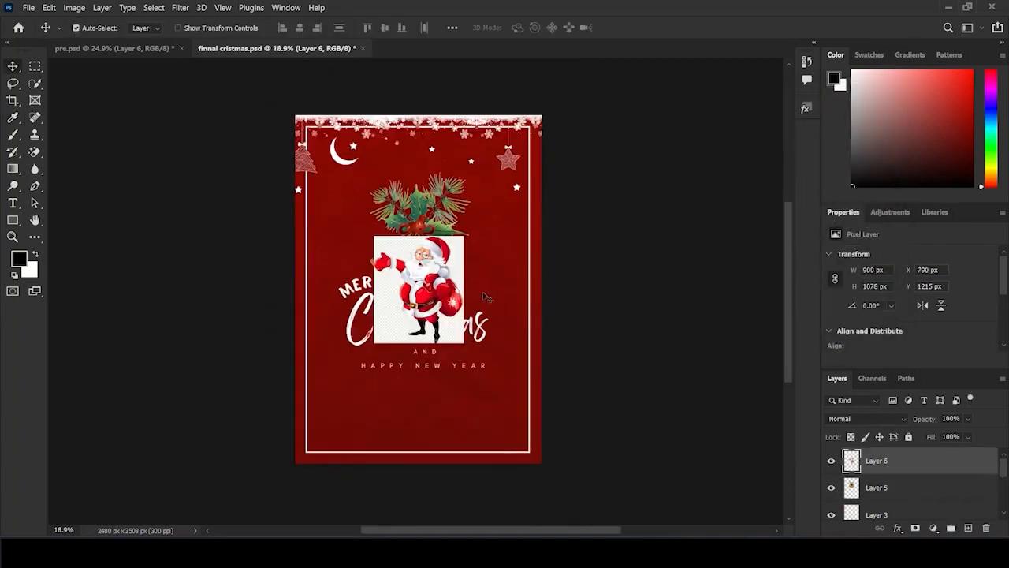
left_click_drag(441, 268, 446, 302)
scroll(442, 300, "up", 10)
scroll(183, 202, "down", 1)
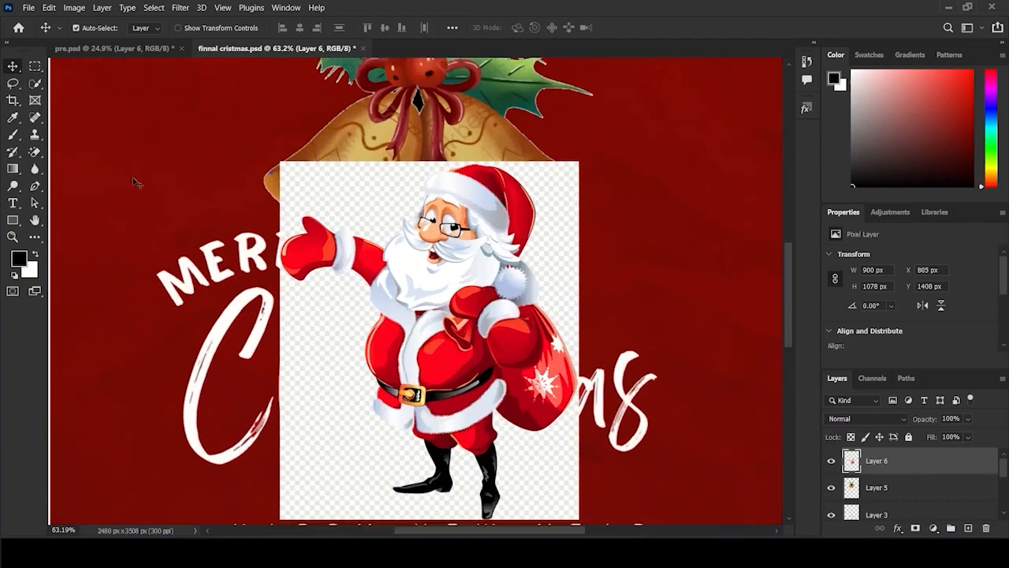
- Try to erase the checkered backdrop around Santa with the Magic Eraser, and undo the erasure
left_click(35, 151)
left_click(340, 194)
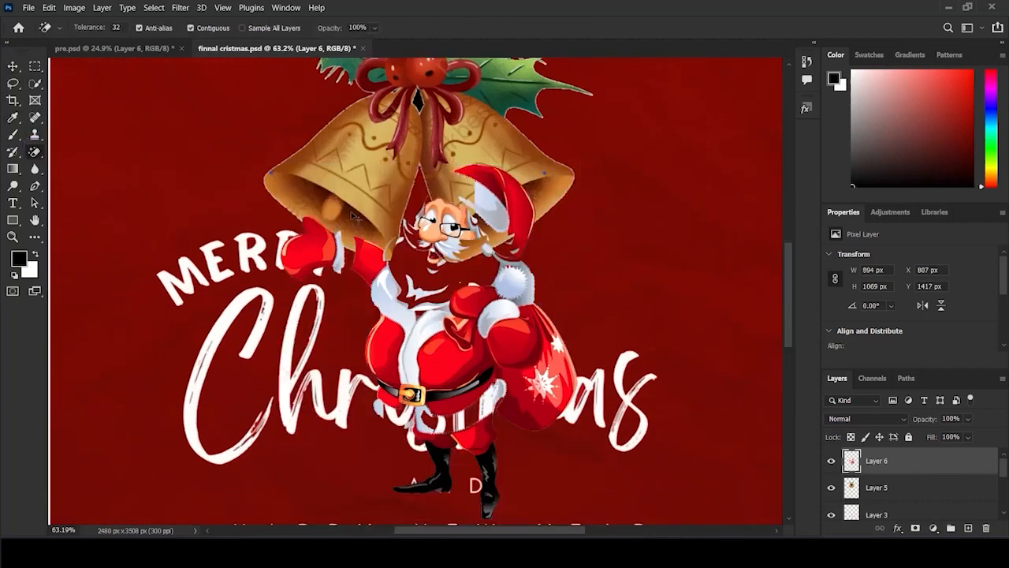
key("ctrl+z")
scroll(398, 237, "down", 1)
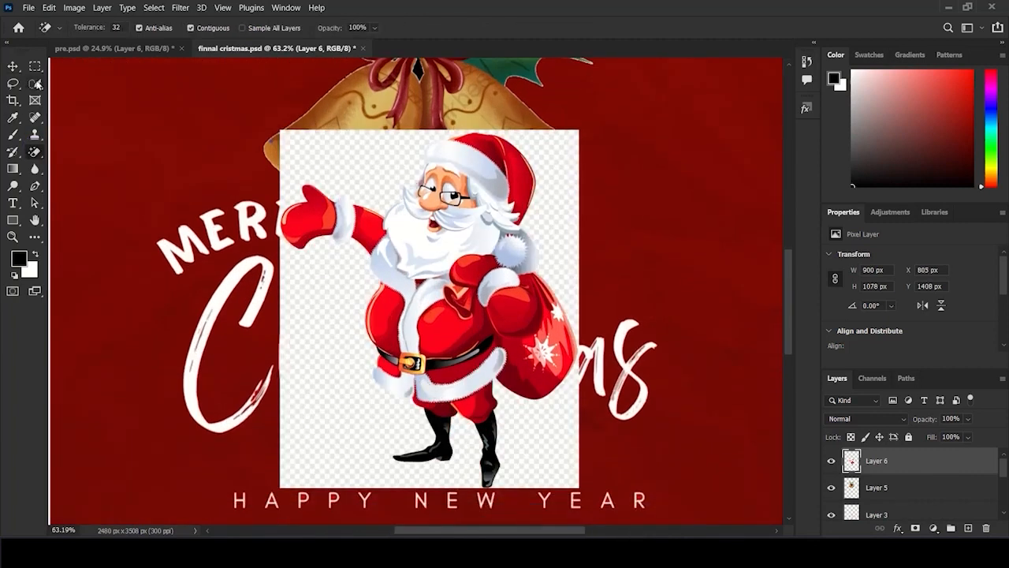
- Select the Santa figure on Layer 6 with the Quick Selection tool
right_click(37, 89)
left_click(79, 95)
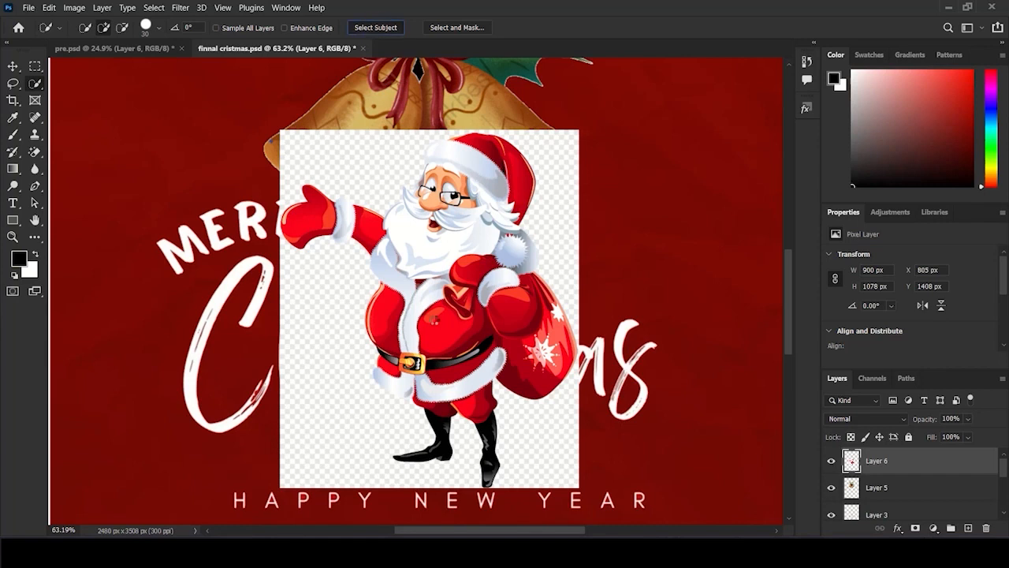
scroll(431, 317, "up", 1)
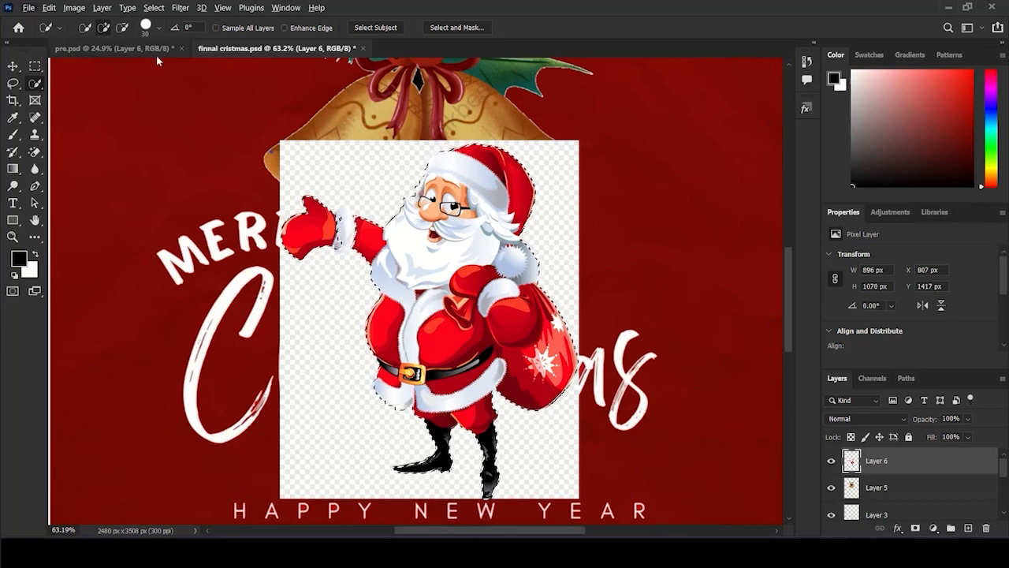
- Add the missing parts of the white fur cuff on Santa's raised arm to the selection
left_click(122, 27)
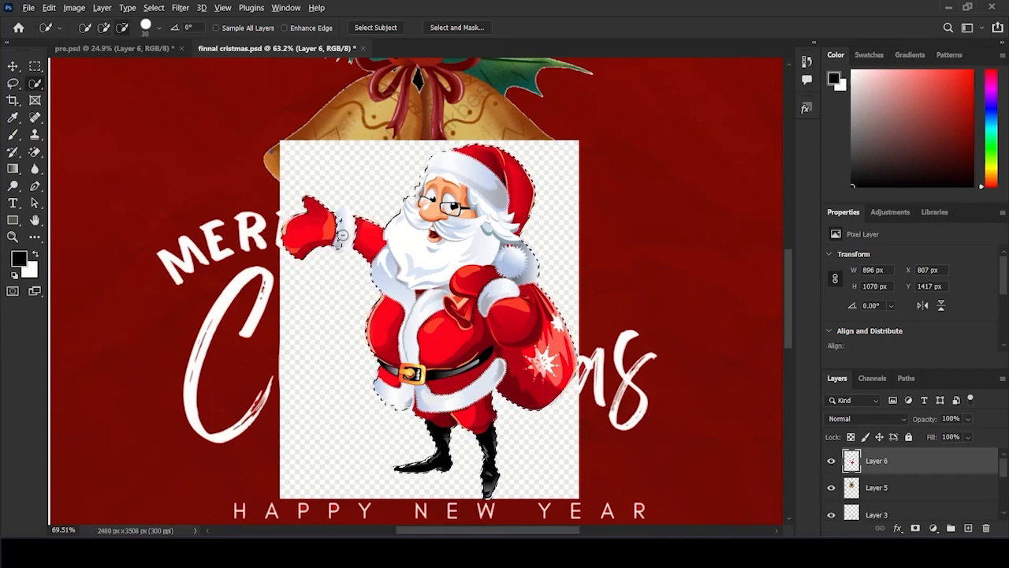
scroll(342, 235, "up", 5)
left_click(103, 27)
left_click(344, 267)
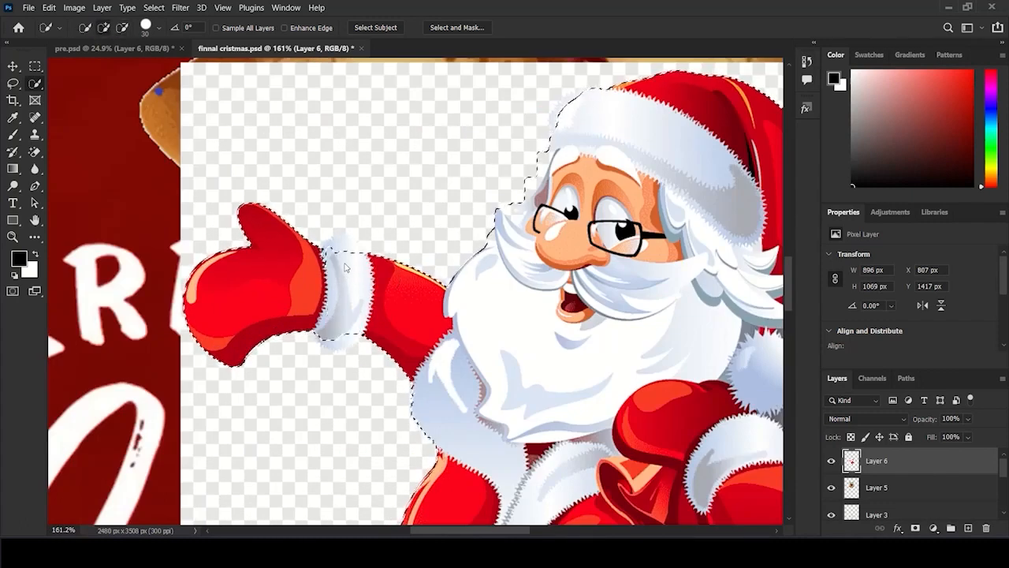
left_click(342, 252)
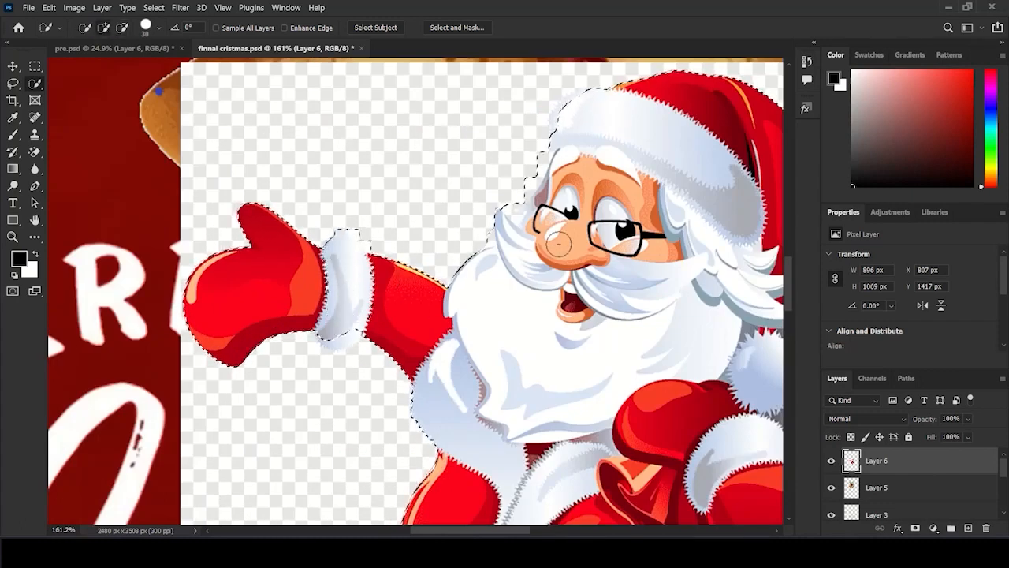
scroll(558, 253, "down", 2)
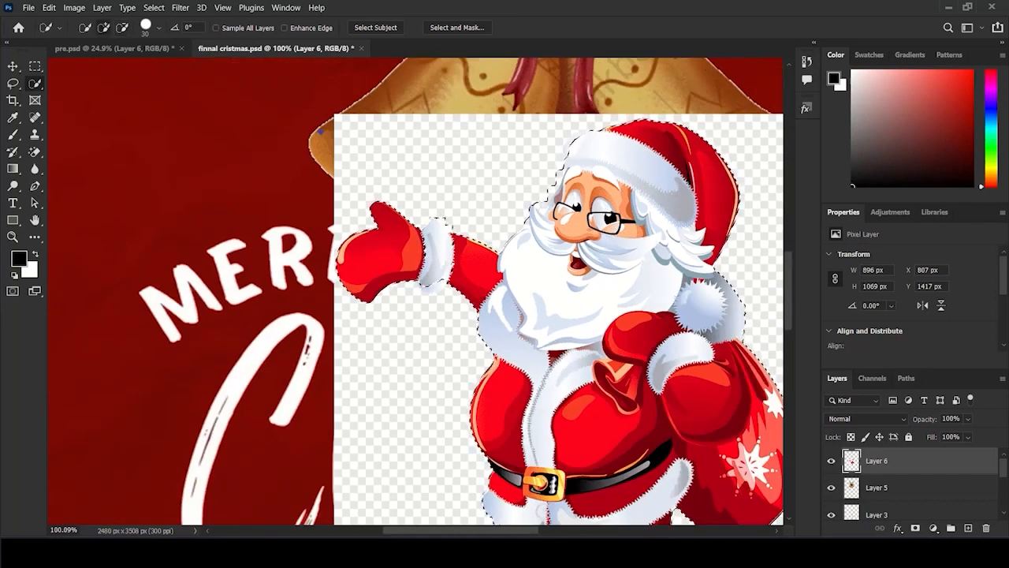
- Invert the Santa selection, delete the checkered backdrop from Layer 6, and deselect
left_click_drag(520, 531, 554, 529)
scroll(556, 355, "down", 1)
scroll(557, 355, "down", 3)
right_click(408, 227)
left_click(447, 244)
key("ctrl+0")
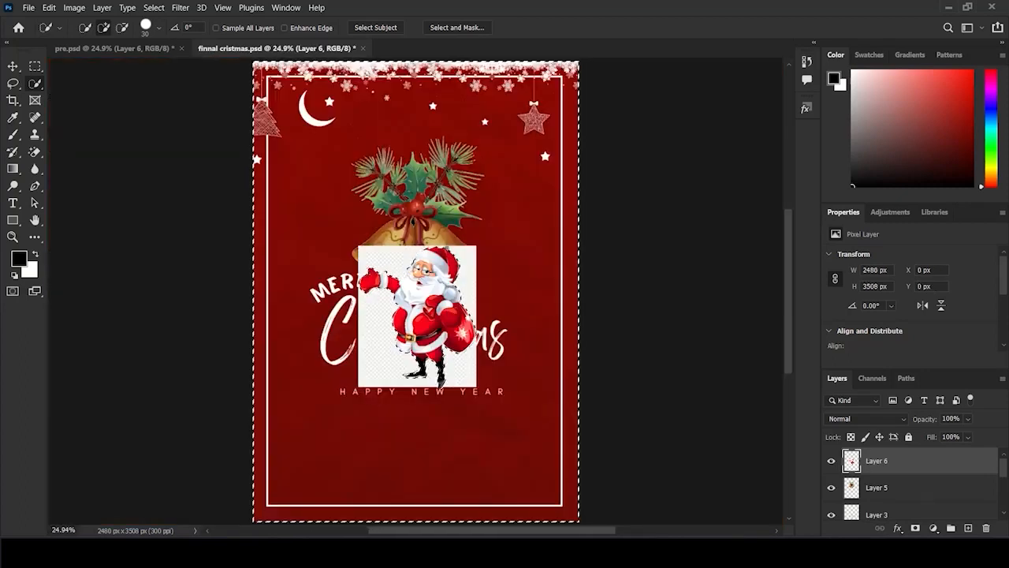
key("Delete")
key("ctrl+d")
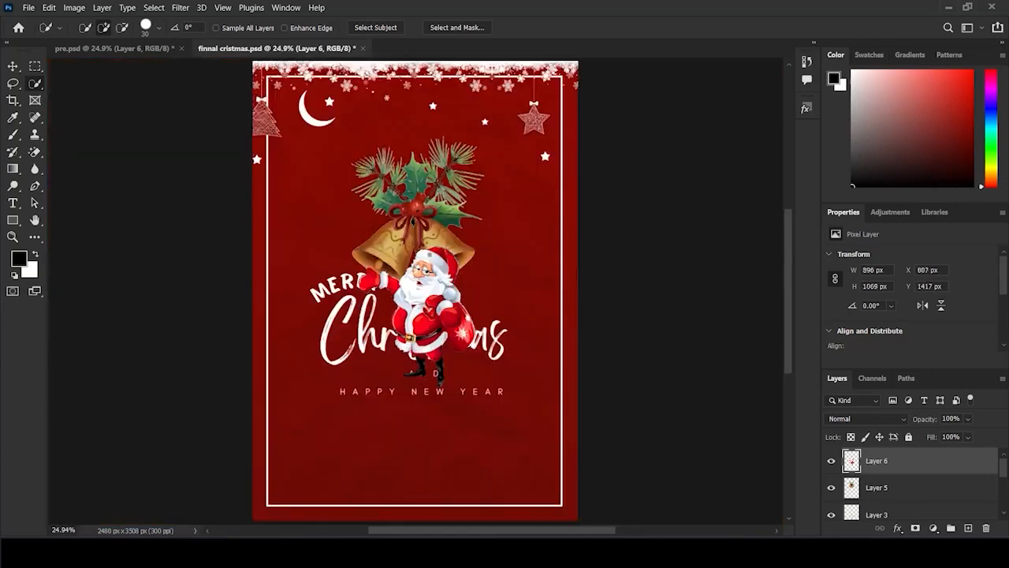
- Enlarge Santa to about 145% and place him in the poster's lower right corner with his feet on the frame line
key("v")
key("ctrl+t")
left_click_drag(478, 386, 570, 471)
left_click_drag(467, 353, 490, 360)
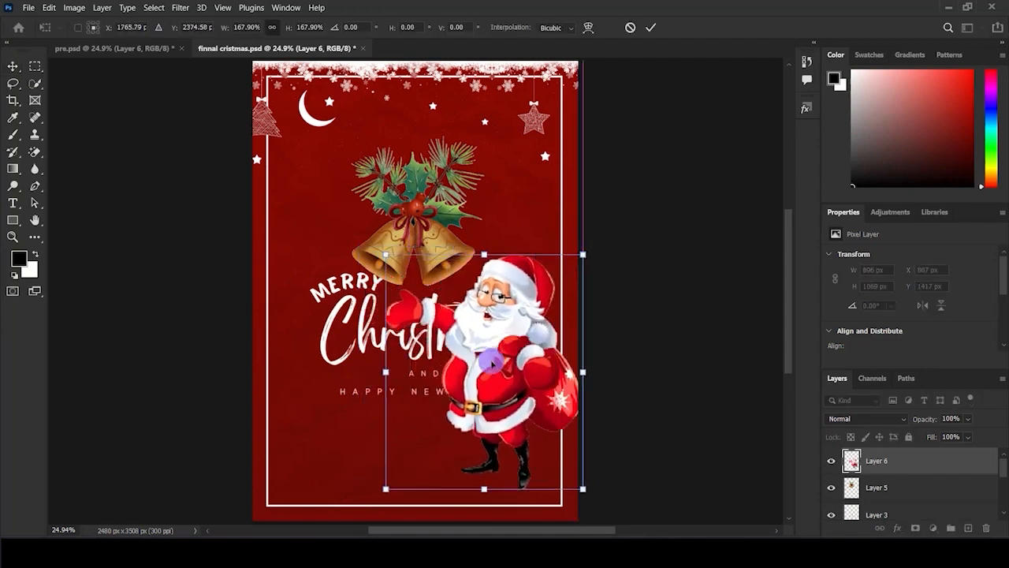
left_click_drag(584, 488, 560, 460)
left_click_drag(498, 367, 519, 411)
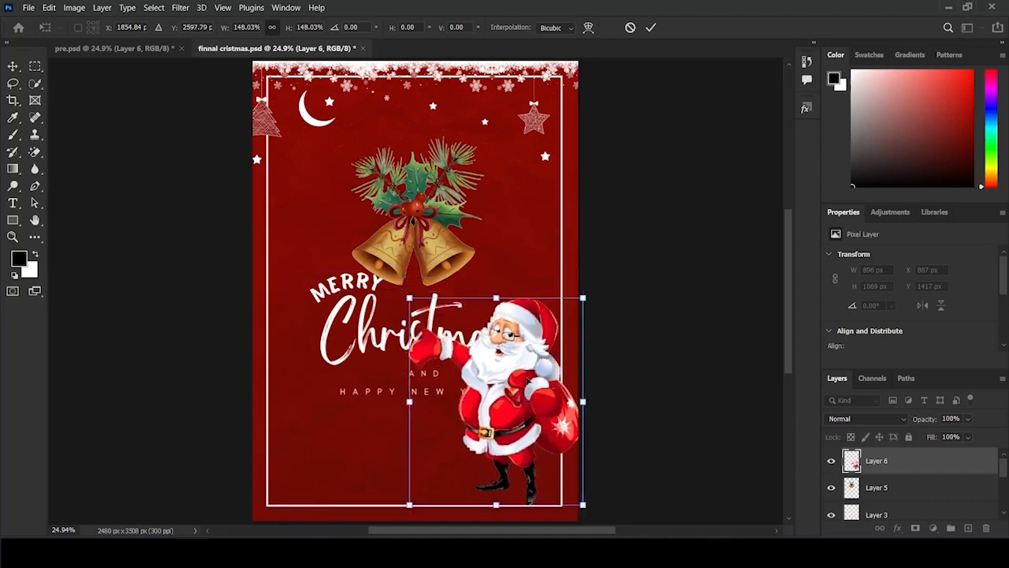
left_click_drag(583, 298, 581, 302)
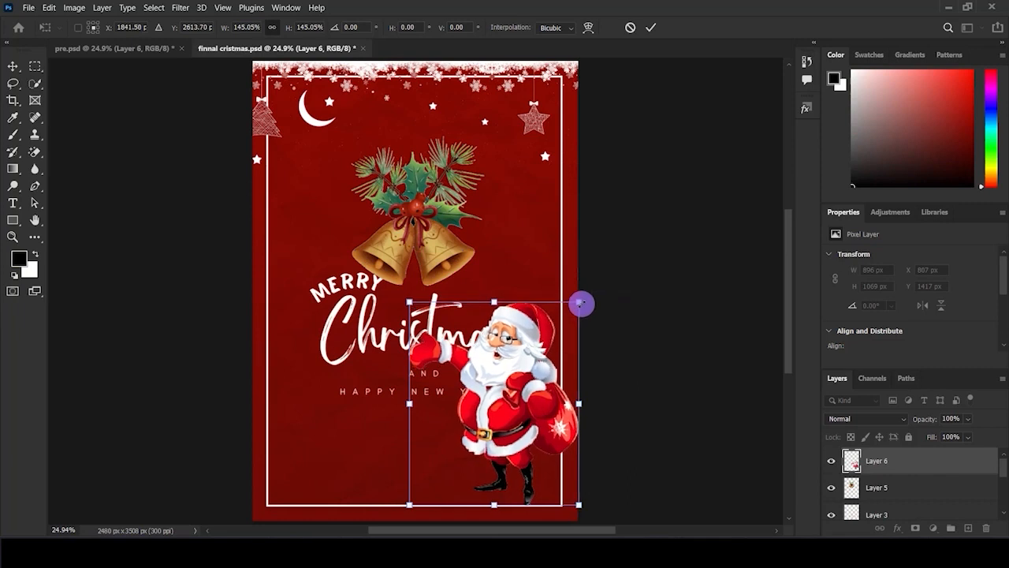
left_click(650, 28)
- Shift the Merry Christmas lettering up and to the left, and duplicate Layer 3 with the original hidden
left_click_drag(343, 306, 309, 289)
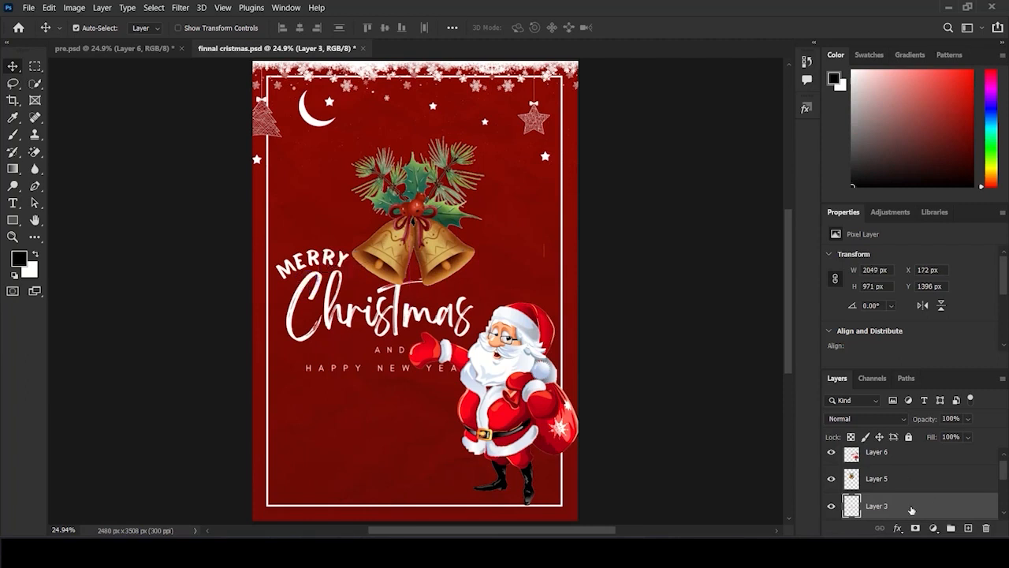
key("ctrl+j")
scroll(833, 508, "down", 1)
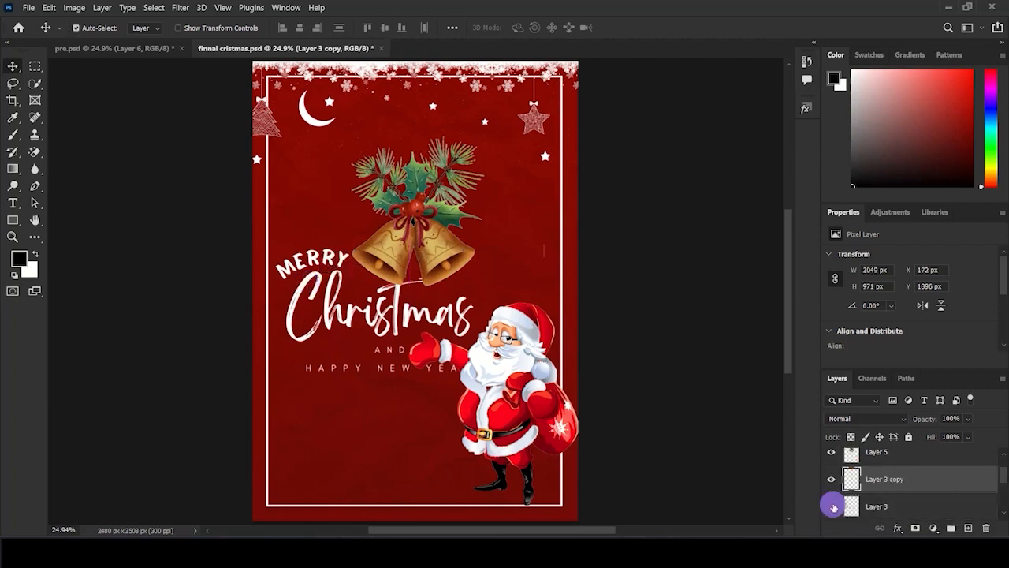
- Delete the AND HAPPY NEW YEAR text from Layer 3 copy with a rectangular selection
left_click(35, 66)
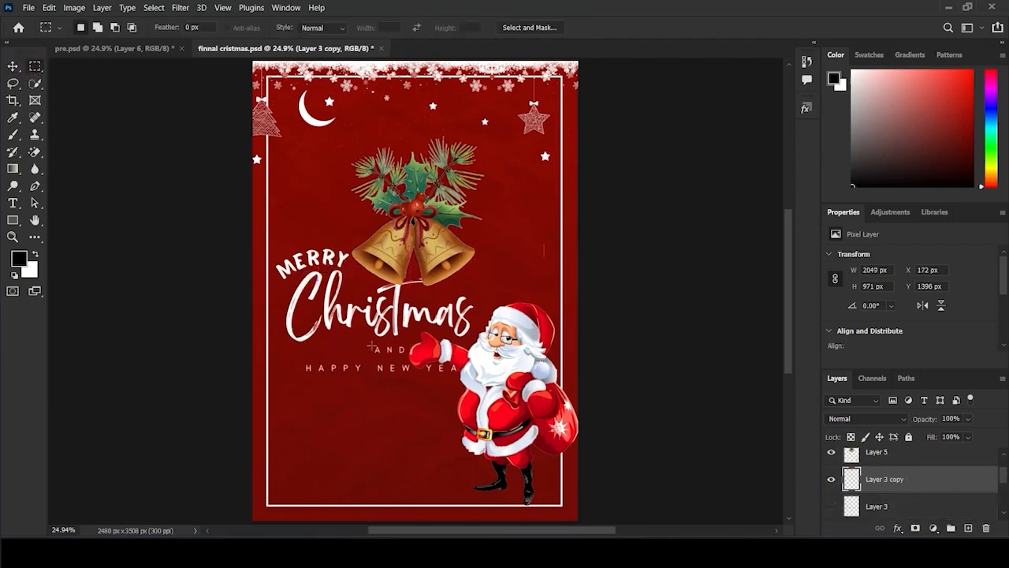
left_click_drag(303, 373, 470, 345)
key("Delete")
key("ctrl+d")
scroll(462, 402, "up", 2)
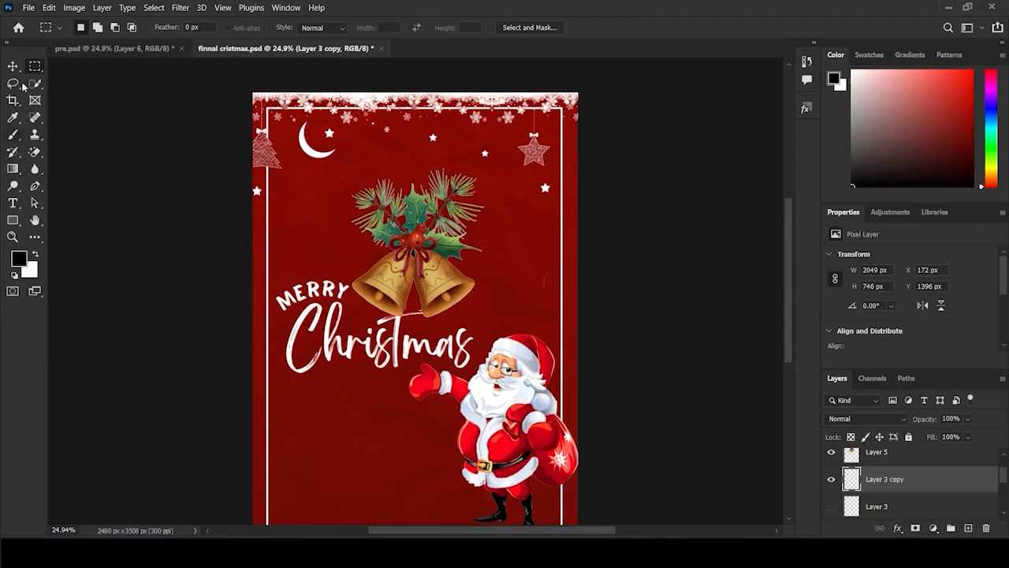
- Move the golden bells up and slightly left, clear of the Christmas lettering
key("v")
mouse_move(393, 293)
left_mouse_down()
mouse_move(382, 256)
mouse_move(382, 266)
left_mouse_up()
scroll(585, 386, "down", 4)
scroll(567, 402, "up", 1)
key("e")
scroll(880, 470, "down", 1)
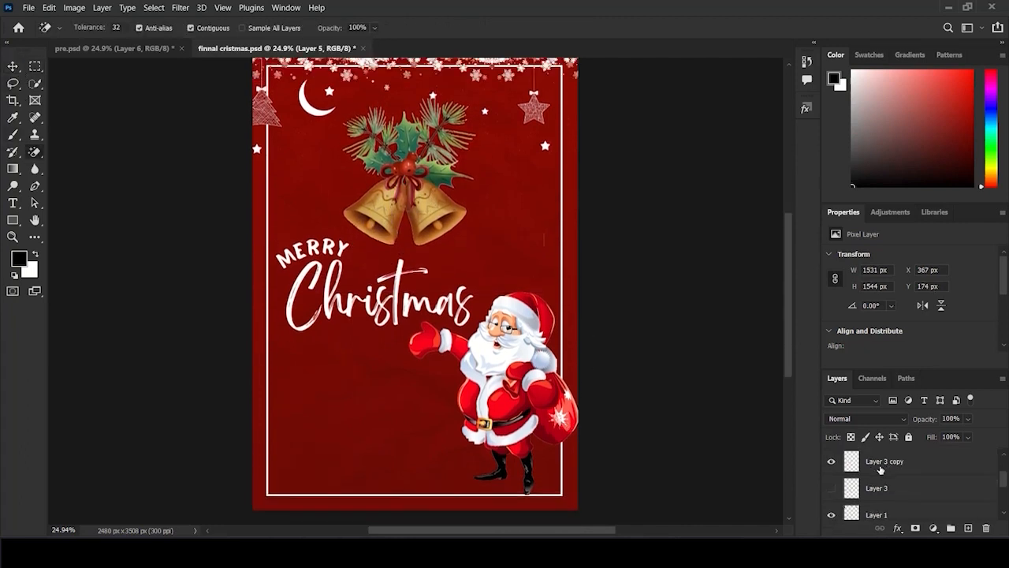
- Show Layer 3 again, toggling it and Layer 3 copy to compare their contents
left_click(831, 488)
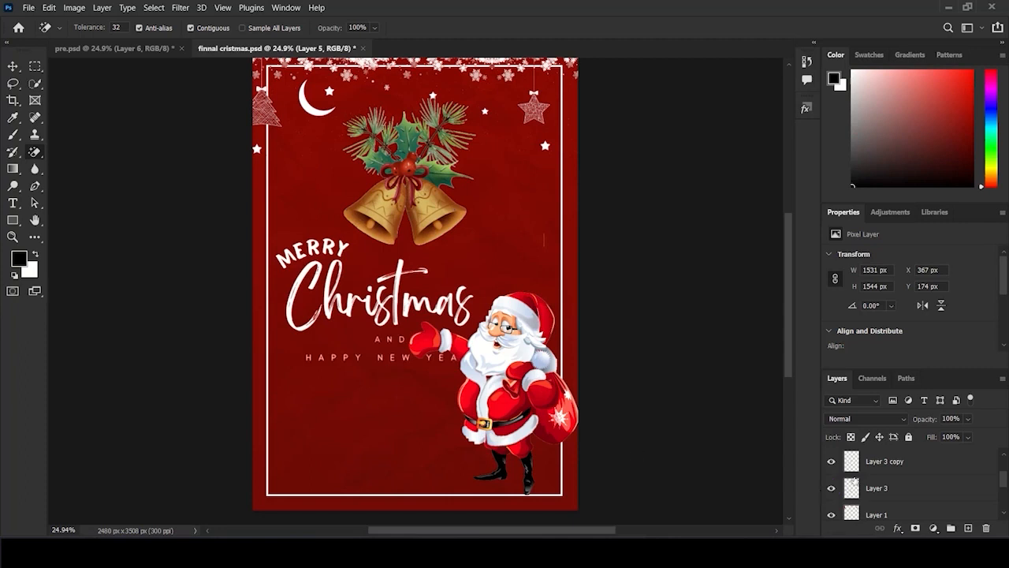
left_click(832, 463)
left_click(833, 464)
left_click(832, 491)
left_click(832, 491)
left_click(833, 491)
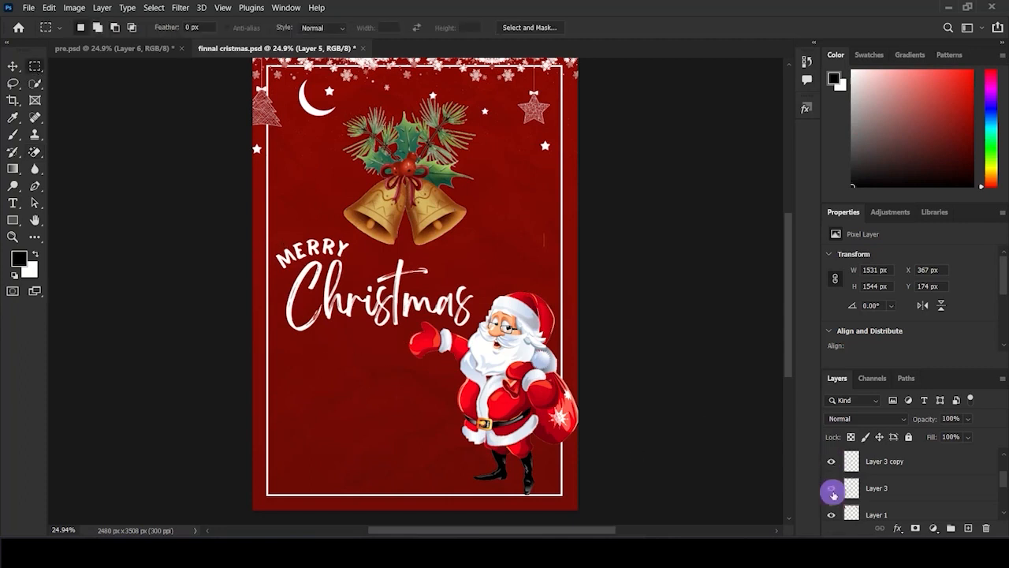
left_click(833, 492)
- Delete the Merry Christmas portion from Layer 3 with a rectangular selection, keeping the AND HAPPY NEW YEAR text
left_click(877, 489)
left_click_drag(252, 229, 475, 326)
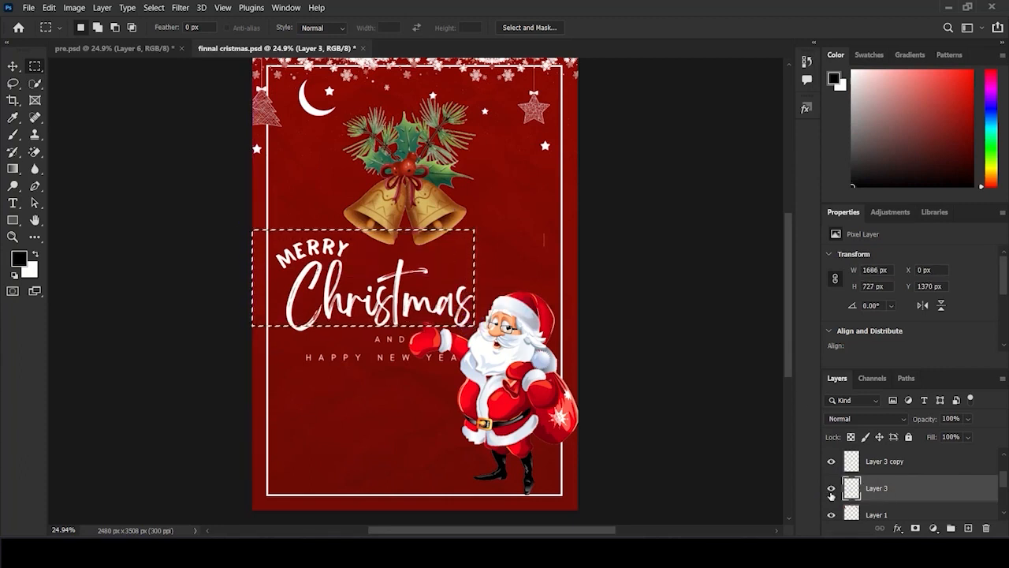
key("ctrl+d")
- Move the AND HAPPY NEW YEAR text down and to the left, clear of Santa's hand
key("v")
key("ctrl+t")
left_click_drag(383, 349, 360, 364)
left_click(650, 27)
- Try to erase the stray curved stroke beneath the letter C with the Magic Eraser
scroll(285, 309, "up", 5)
scroll(285, 309, "up", 2)
left_click(34, 152)
left_click(104, 307)
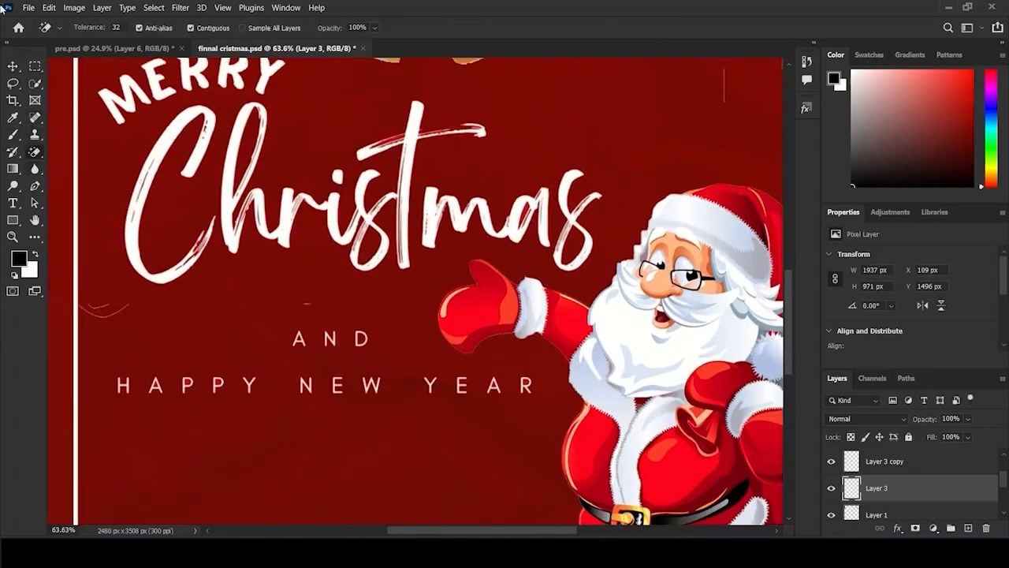
- Lasso and delete the leftover curved stroke and the small dash above the AND text on Layer 3
left_click(13, 83)
mouse_move(114, 334)
left_mouse_down()
mouse_move(95, 286)
mouse_move(112, 333)
left_mouse_up()
key("Delete")
key("ctrl+d")
mouse_move(252, 344)
left_mouse_down()
mouse_move(319, 349)
mouse_move(343, 307)
mouse_move(289, 307)
mouse_move(304, 314)
left_mouse_up()
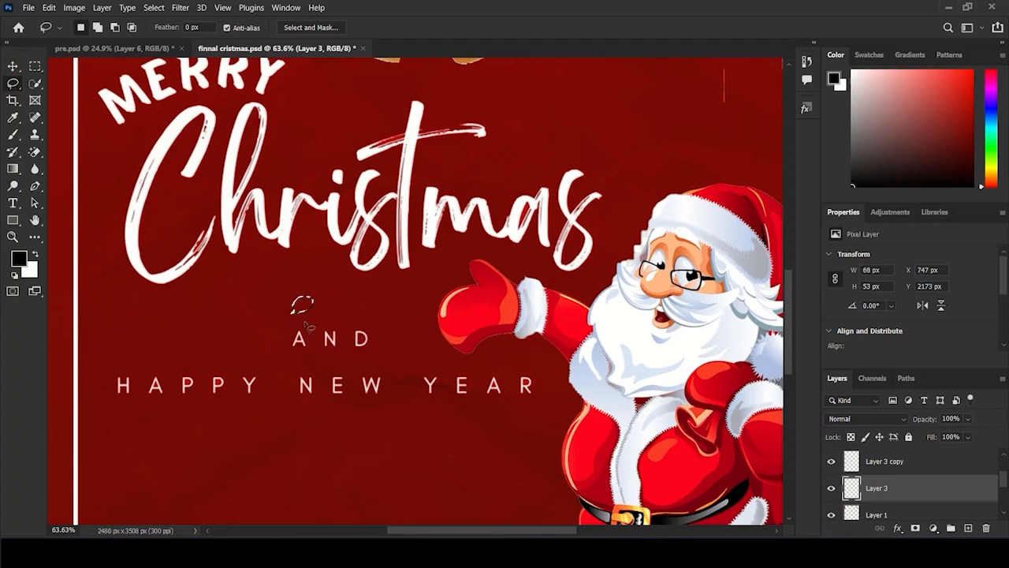
key("Delete")
key("ctrl+d")
- Add the snowy ground artwork with reindeer and Christmas tree along the poster's lower edge, and compare the design with and without it
key("ctrl+0")
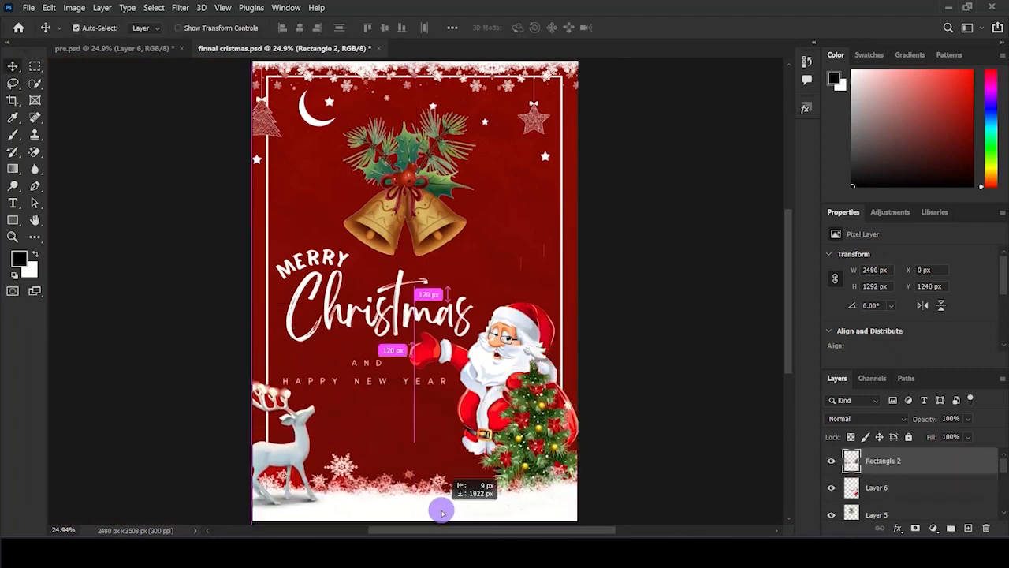
scroll(394, 429, "down", 1)
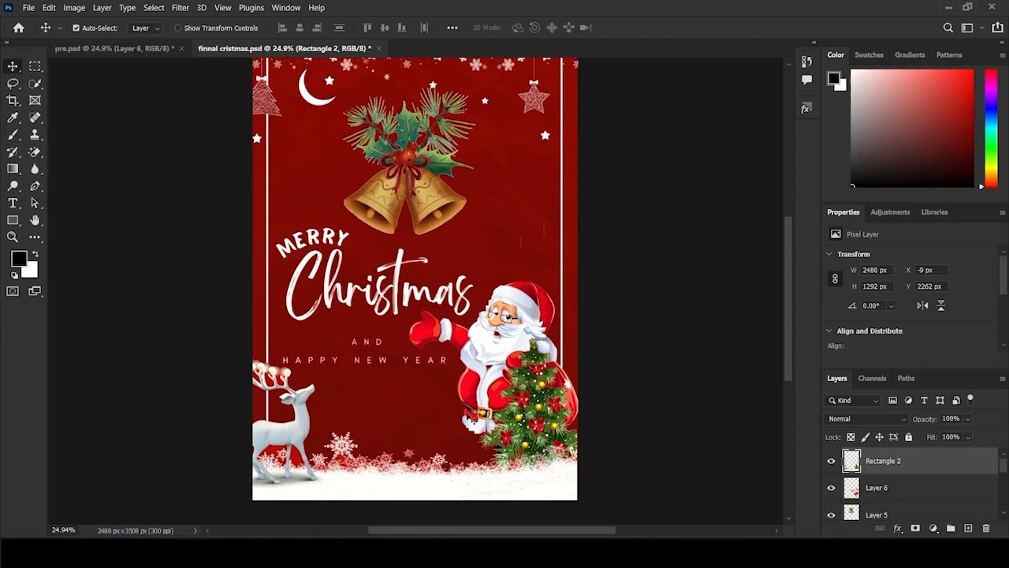
scroll(289, 356, "up", 4)
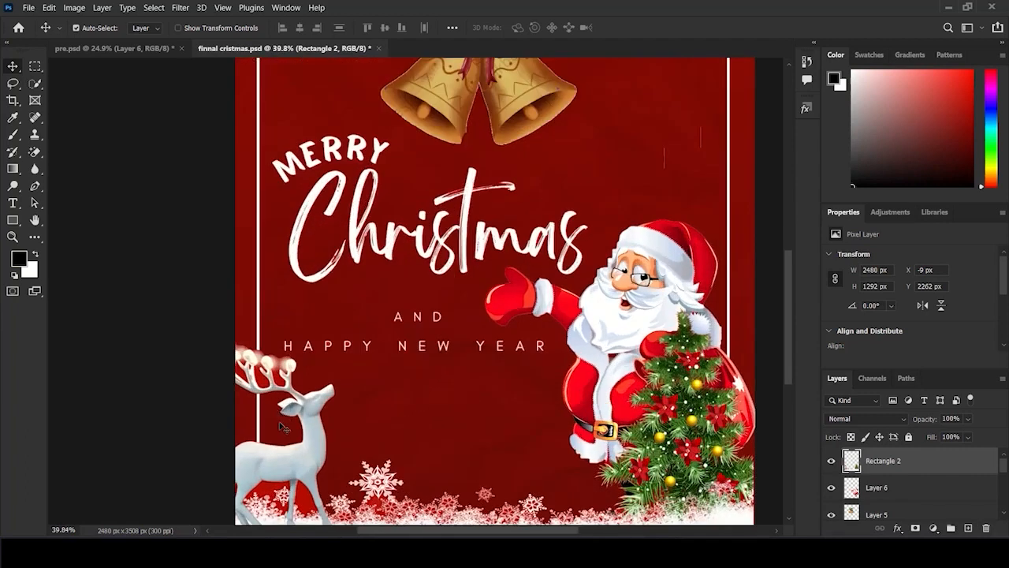
scroll(284, 473, "down", 4)
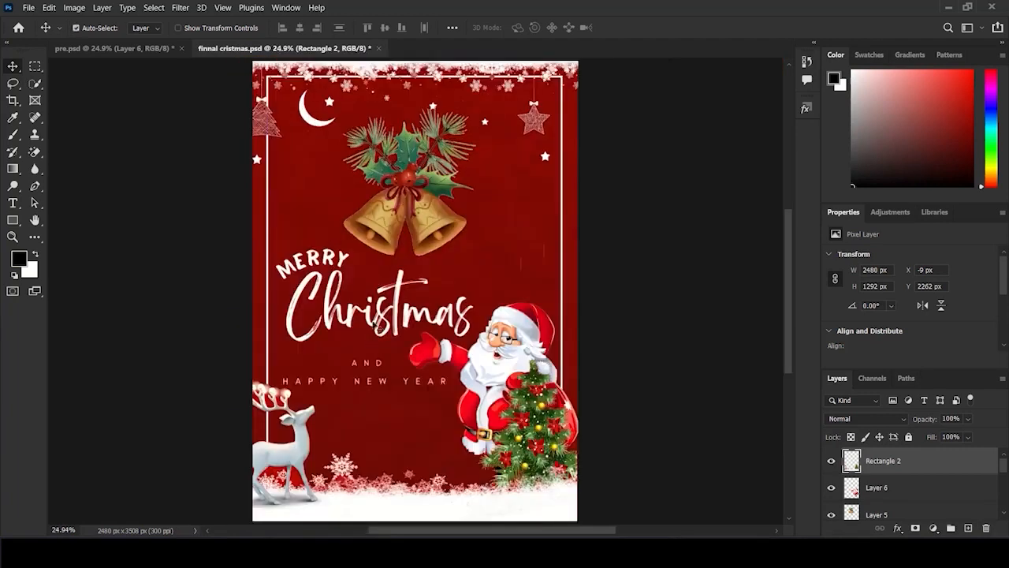
left_click(831, 460)
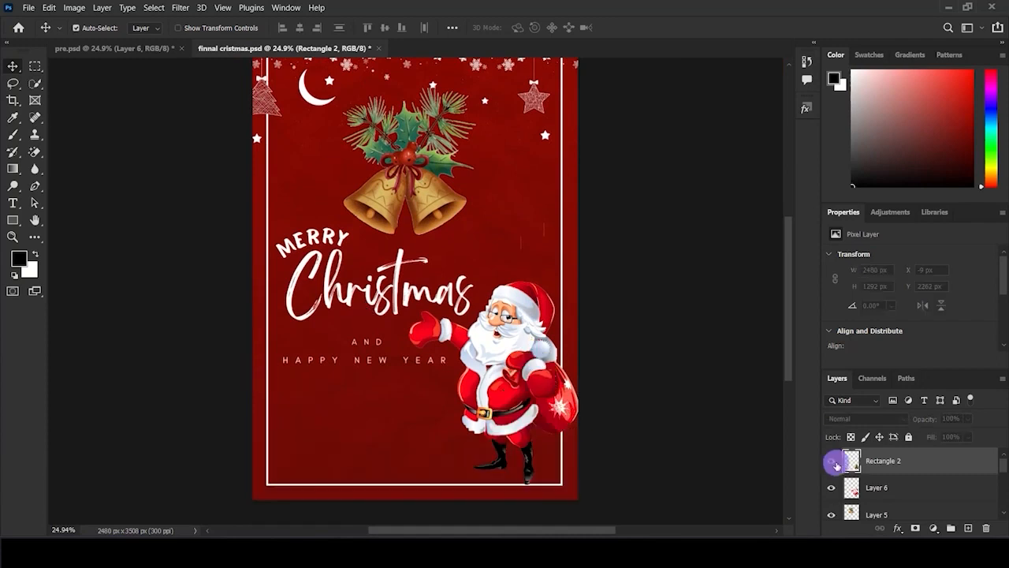
left_click(831, 460)
- Erase the leftover reddish halo around the reindeer's antlers on the Rectangle 2 layer with the Magic Eraser
scroll(328, 473, "up", 4)
scroll(322, 471, "up", 1)
left_click(36, 152)
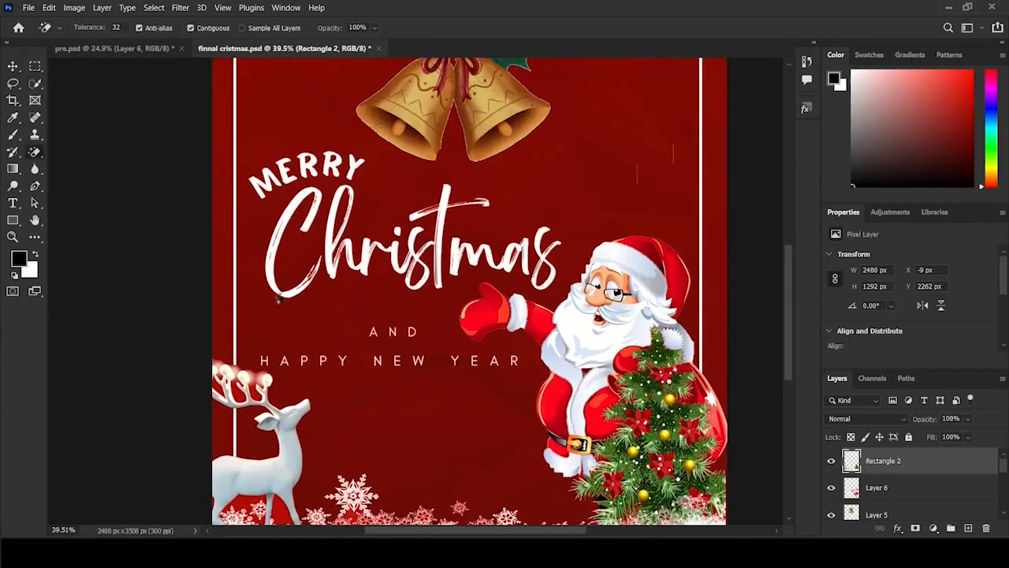
scroll(254, 293, "down", 2)
scroll(248, 296, "up", 2)
scroll(247, 293, "up", 2)
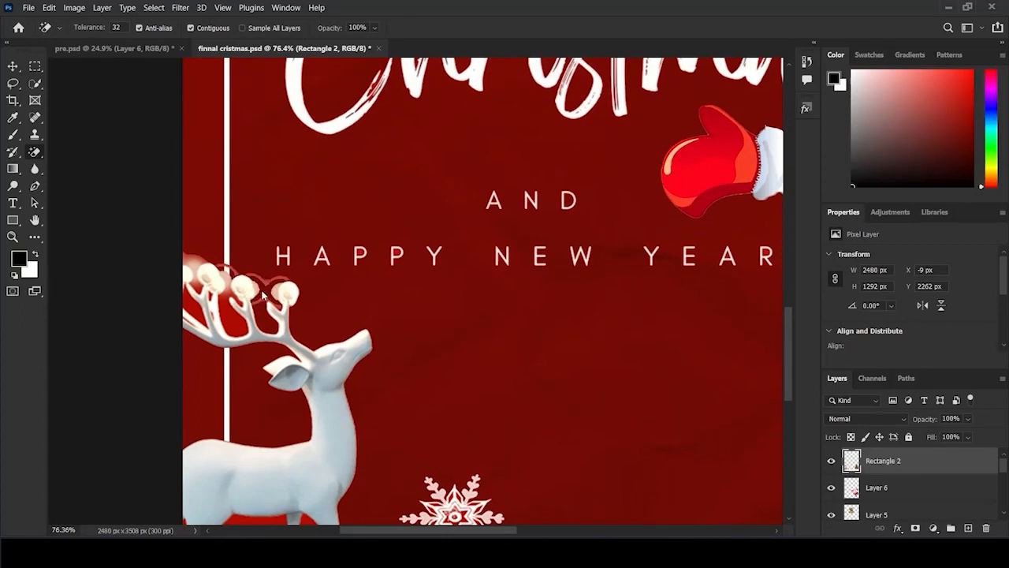
scroll(238, 291, "down", 1)
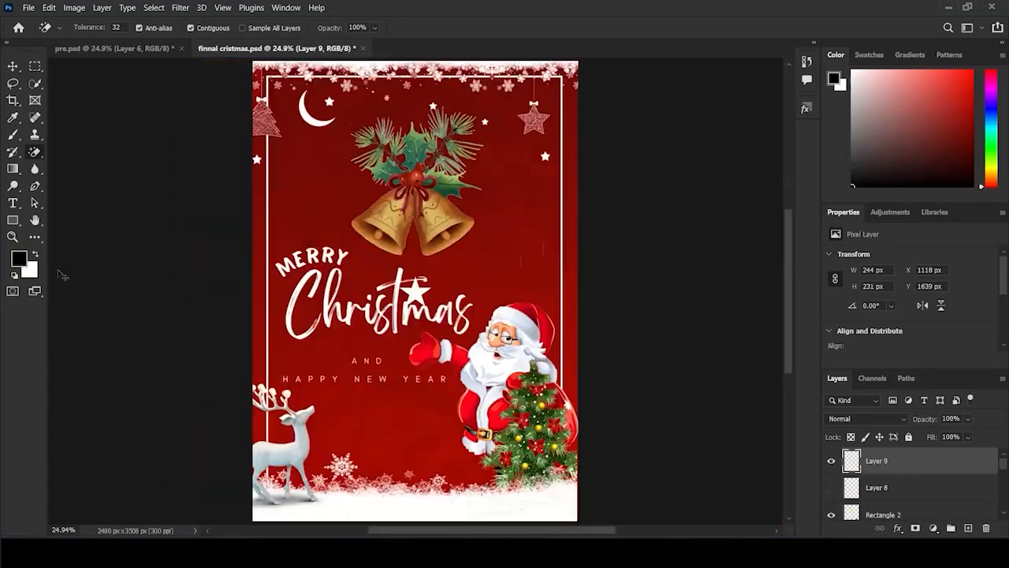
- Scale the white star down to about 143 px wide and place it between the golden bells and the frame's right edge
key("ctrl+t")
left_click_drag(431, 306, 528, 248)
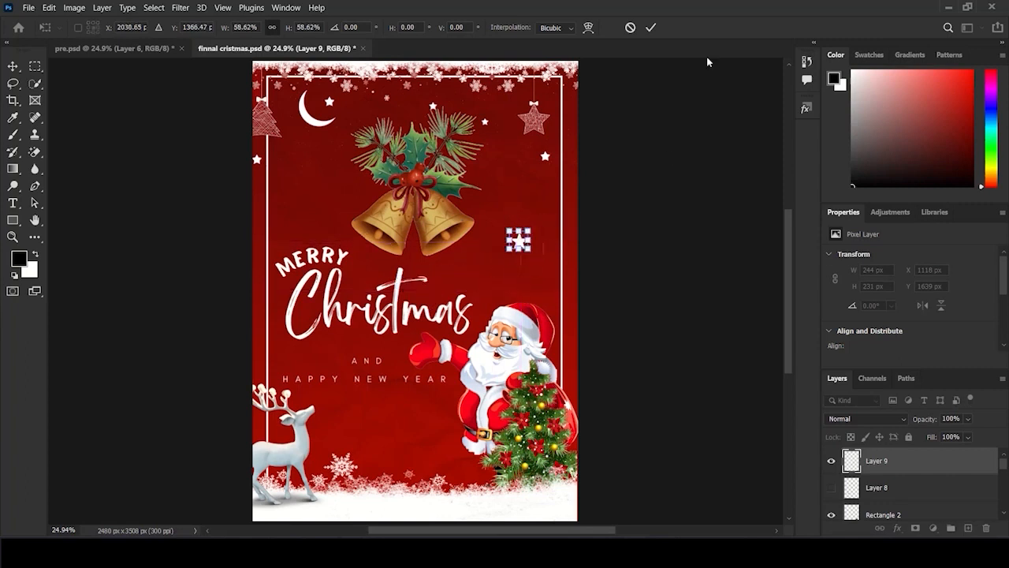
left_click(651, 28)
left_click(12, 66)
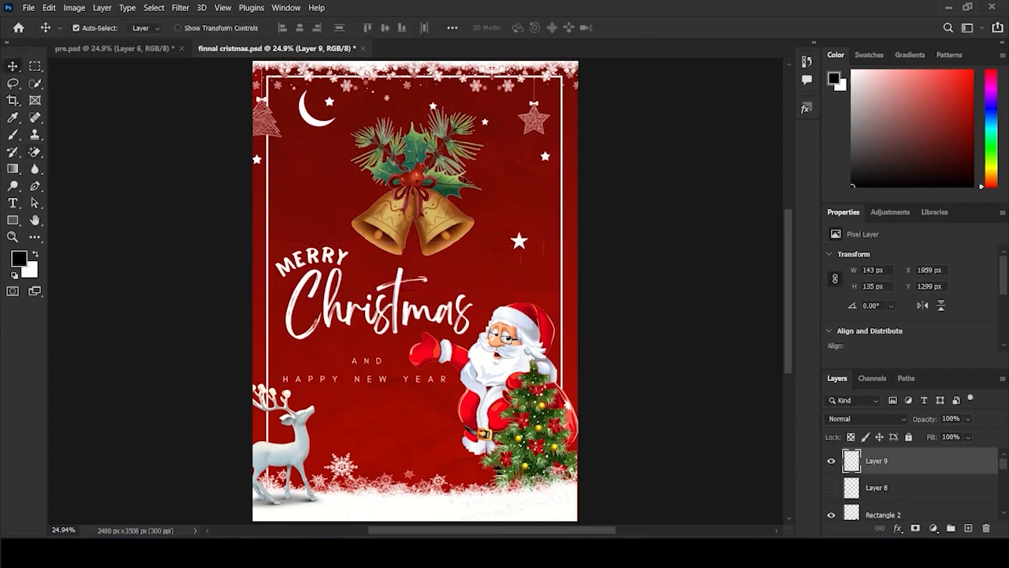
left_click_drag(521, 242, 532, 217)
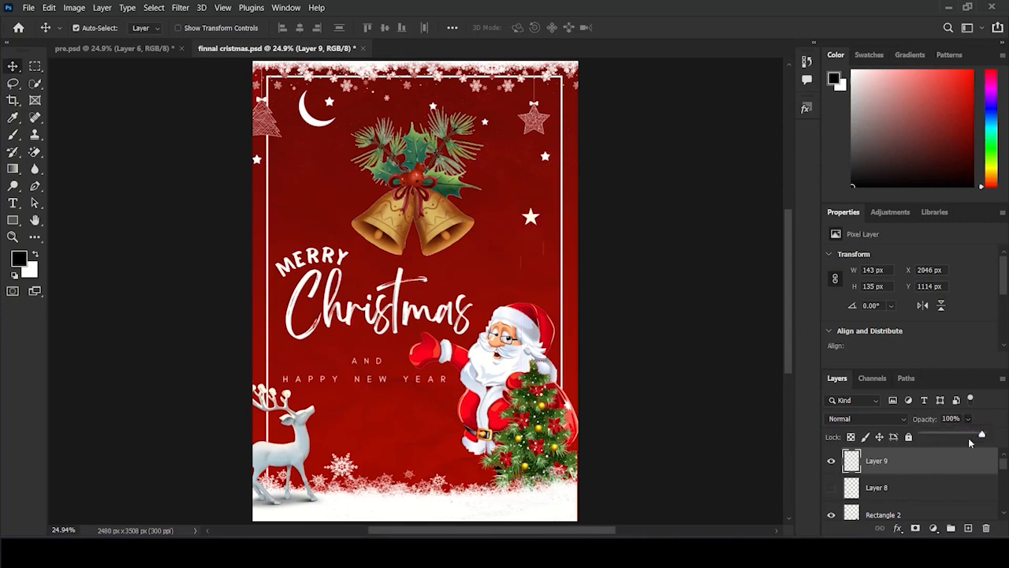
- Fade the star to 47% opacity and place copies beside the reindeer and left of the Christmas lettering, the latter scaled to 72.59%
left_click_drag(981, 433, 951, 438)
left_click_drag(526, 238, 282, 307)
key("ctrl+t")
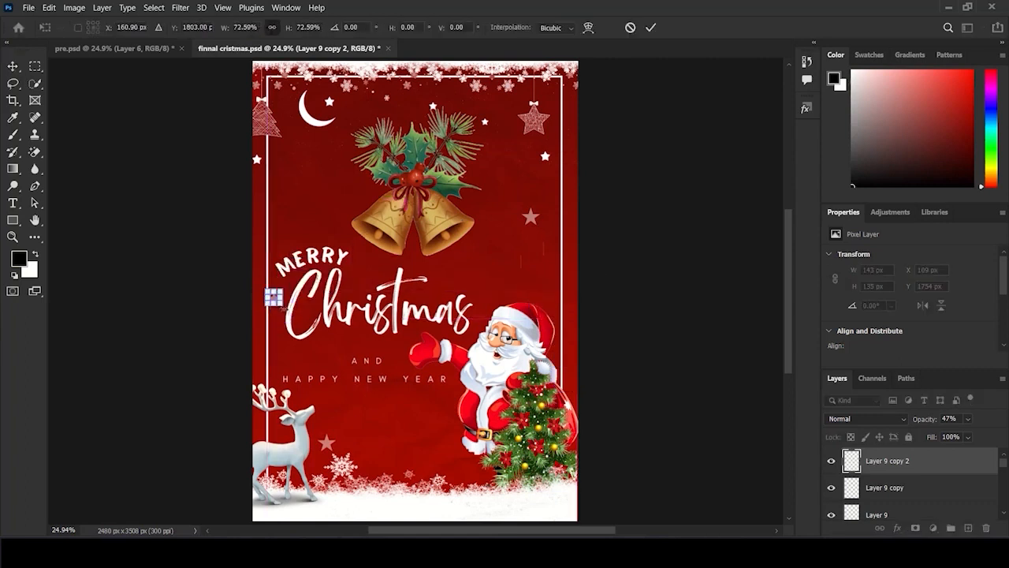
key("Return")
- Paste the white gift box, scaled to 34.02% and rotated 21.37°, above the end of the Christmas lettering
key("ctrl+v")
key("ctrl+t")
left_click_drag(451, 305, 489, 283)
left_click_drag(492, 245, 506, 245)
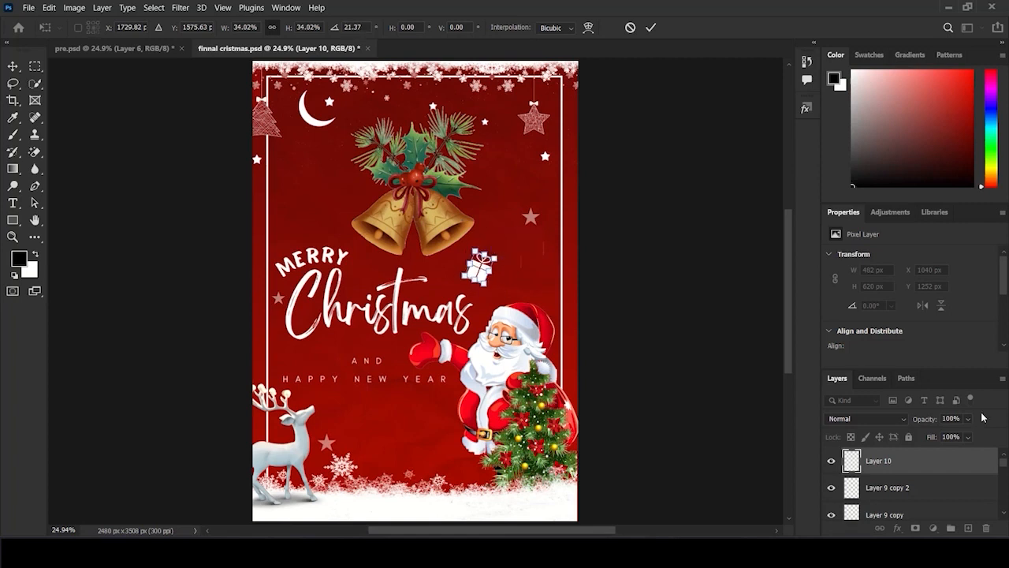
- Lower the pasted gift box's opacity to 42% and apply its transformation
left_click_drag(966, 430, 948, 429)
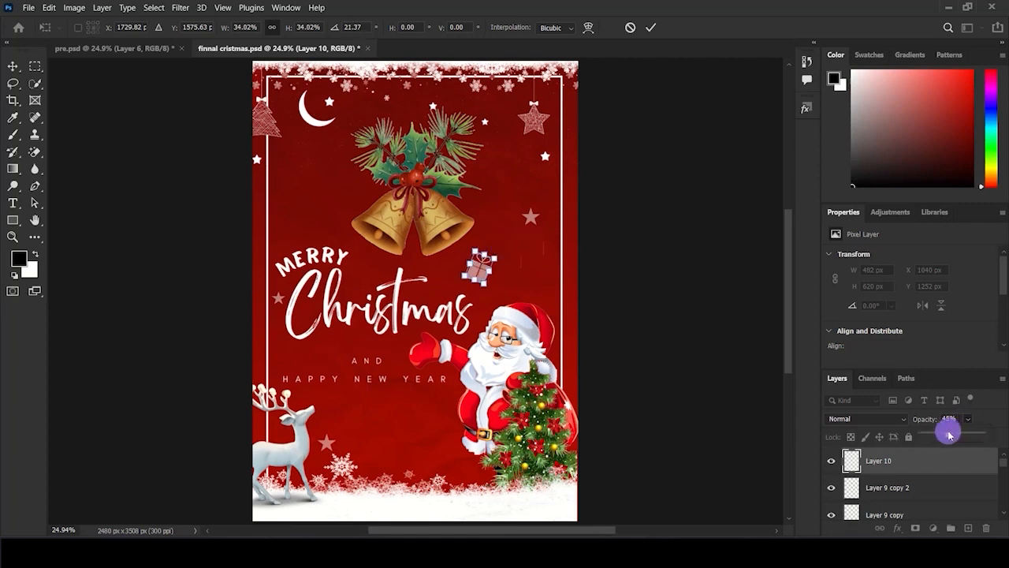
left_click(650, 29)
key("v")
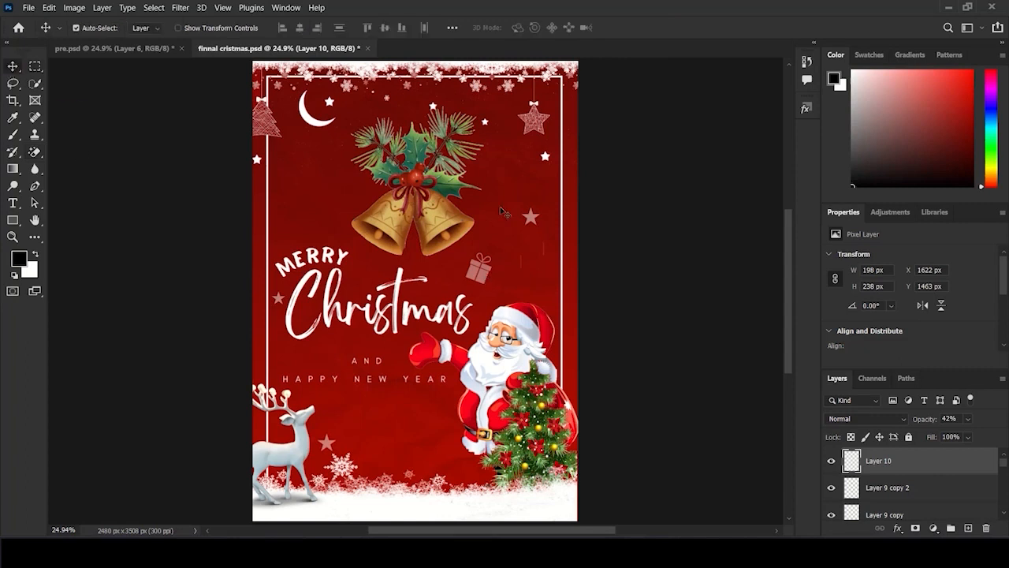
- Place a copy of the gift box below the HAPPY NEW YEAR text, rotated -48.04°, at 25% opacity
left_click_drag(482, 276, 400, 432)
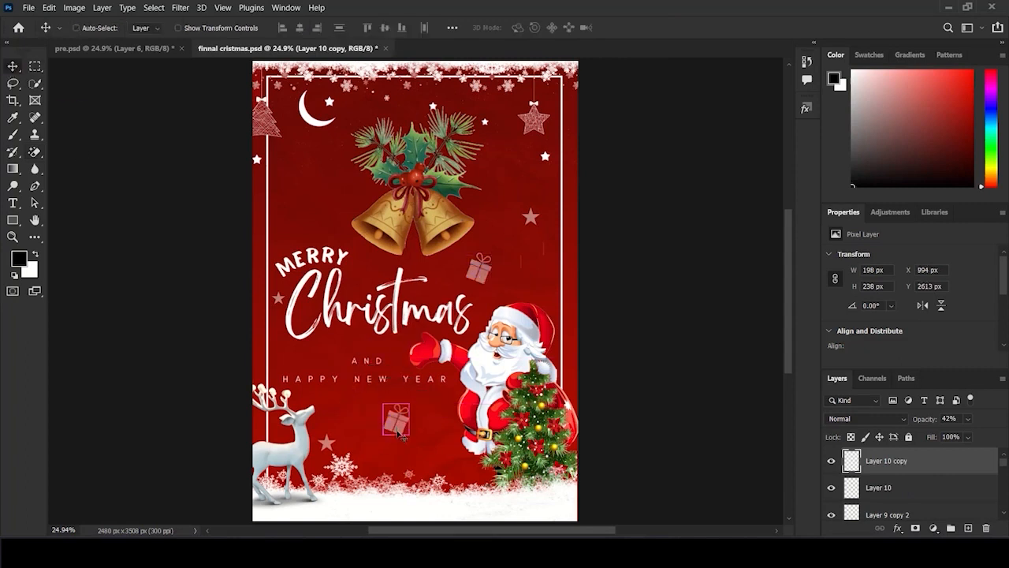
key("ctrl+t")
left_click_drag(382, 392, 363, 411)
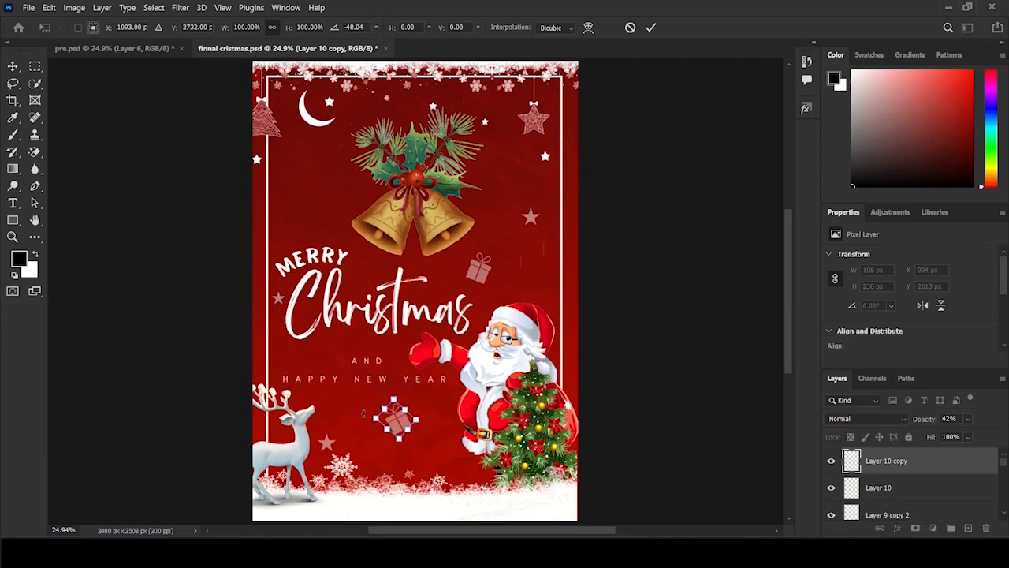
left_click_drag(961, 433, 953, 435)
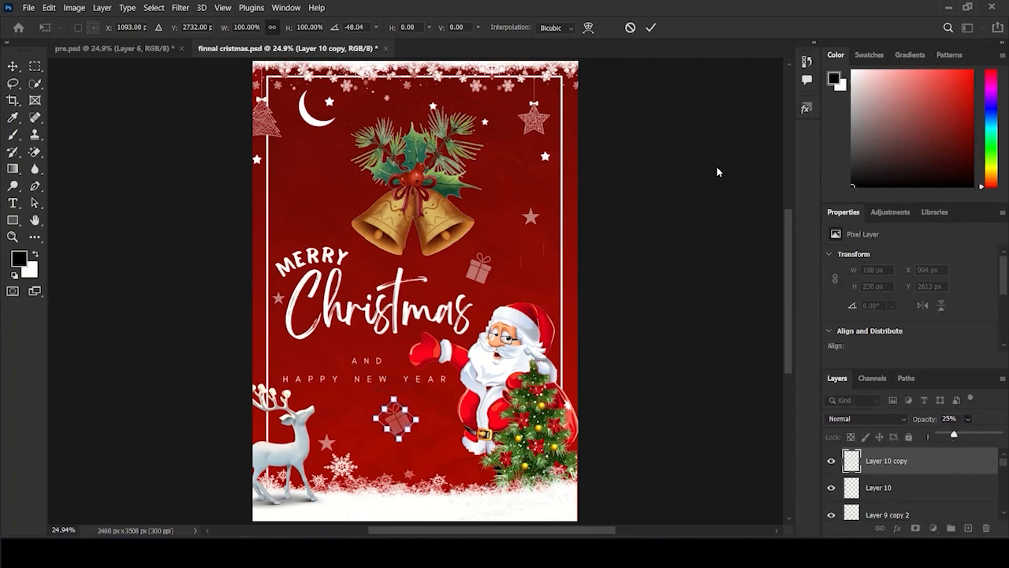
left_click(651, 27)
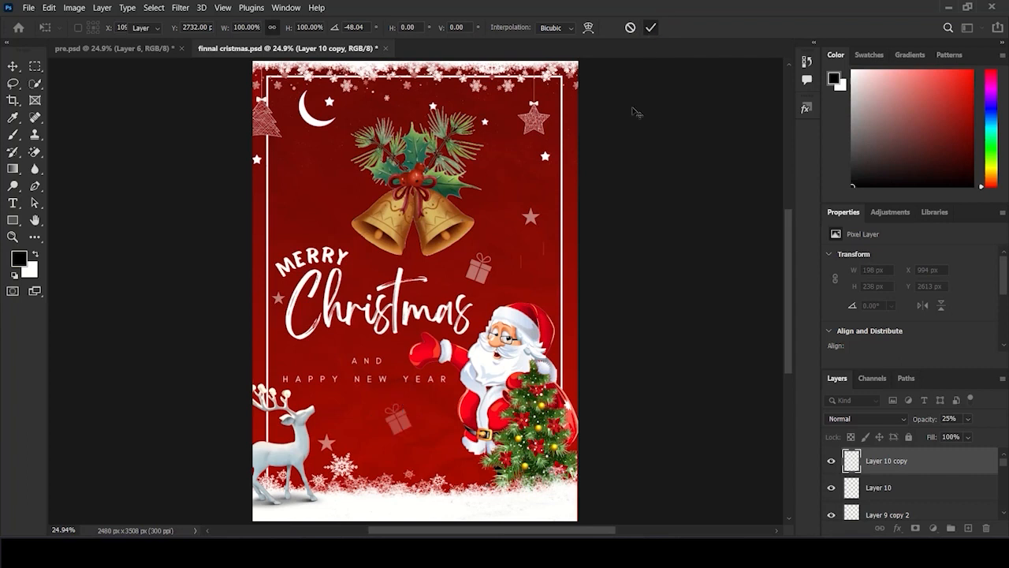
left_click(651, 29)
- Duplicate the faded gift box to the area above MERRY, left of the bells, and rotate the copy about 20.4°
left_click_drag(404, 429, 283, 186)
key("ctrl+t")
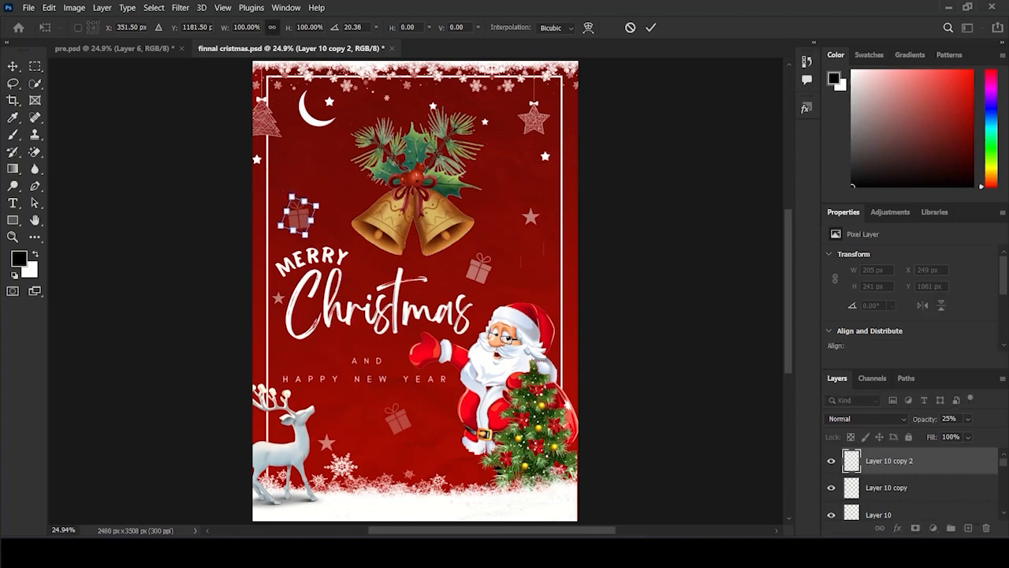
left_click(652, 27)
- Save the poster document and look over the whole composition
scroll(712, 310, "up", 1)
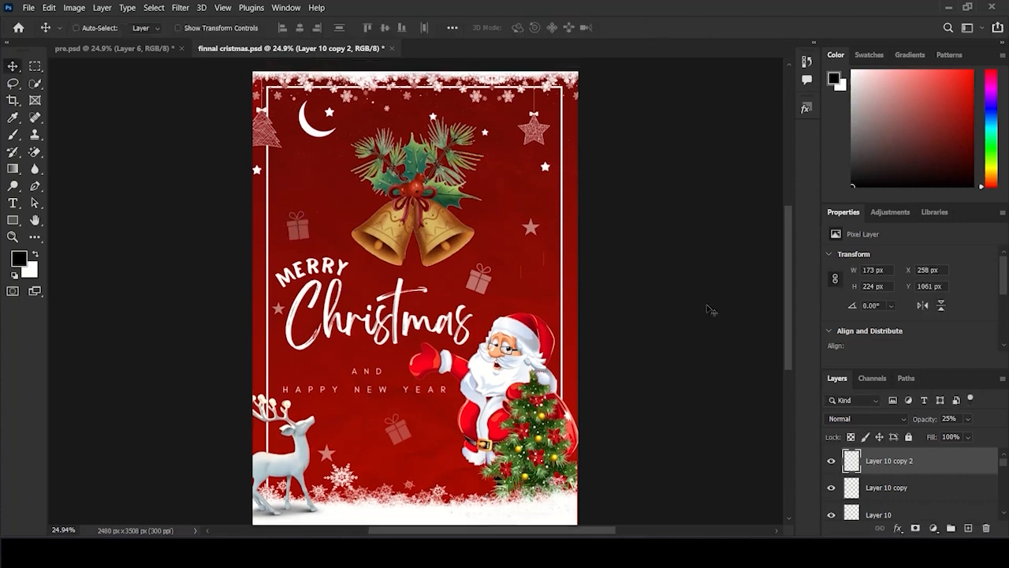
scroll(709, 308, "down", 1)
key("ctrl+s")
scroll(694, 292, "down", 2)
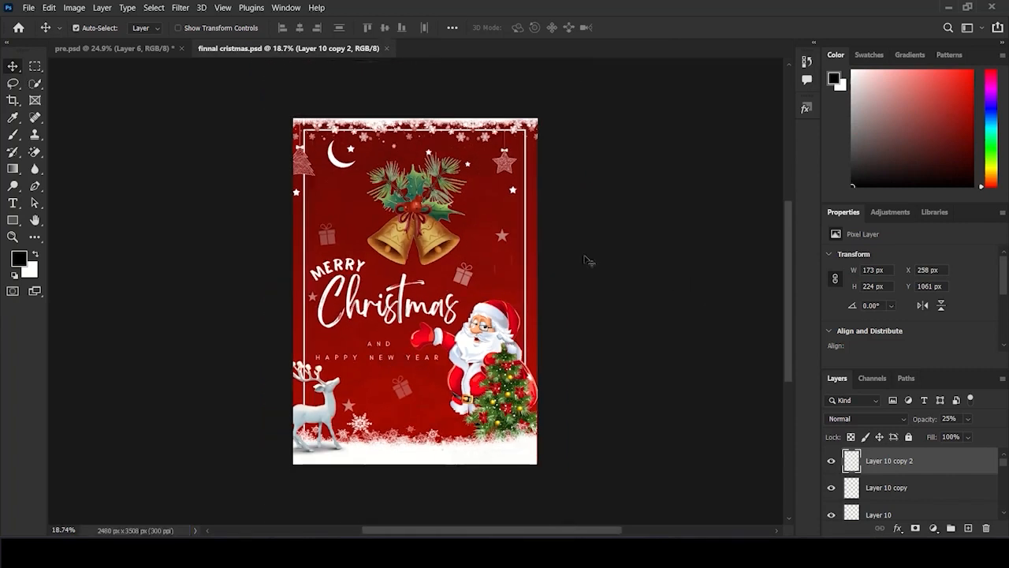